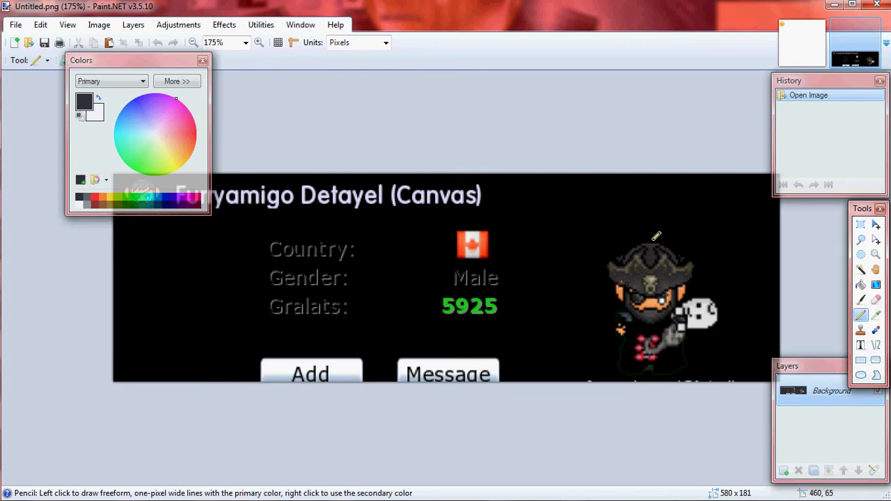
# - Sample the orange skin colour from the reference character and bring up the blank 100x100 canvas with the Pencil
pyautogui.click(875, 315)
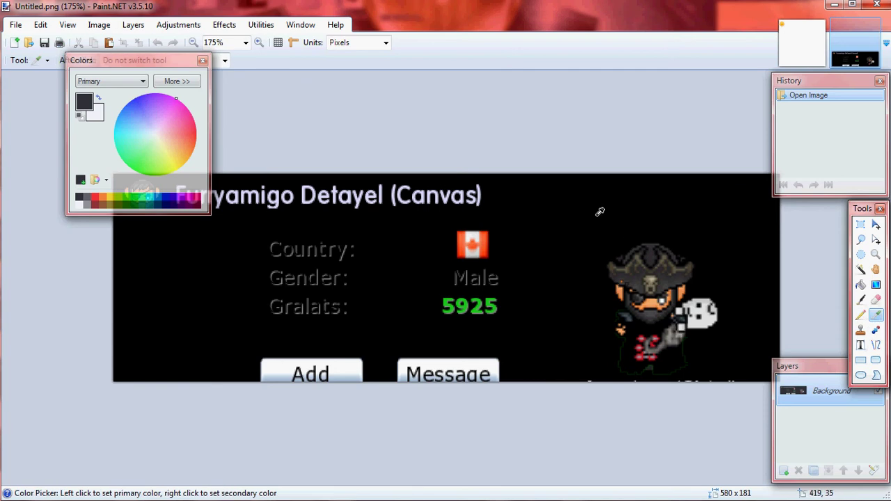
pyautogui.moveTo(162, 65); pyautogui.dragTo(70, 58)
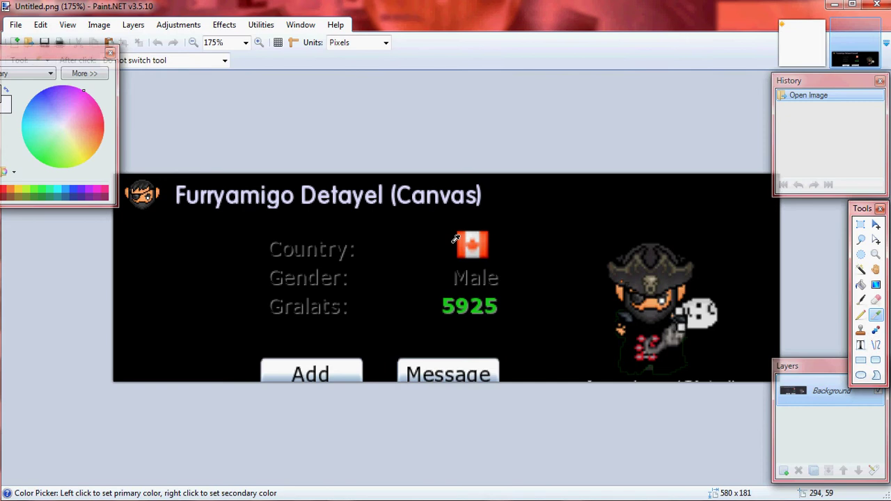
pyautogui.click(158, 188)
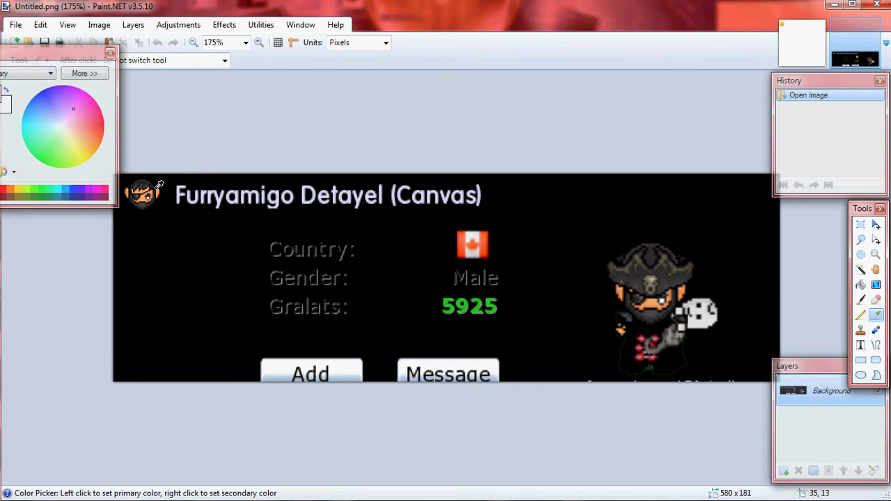
pyautogui.click(157, 189)
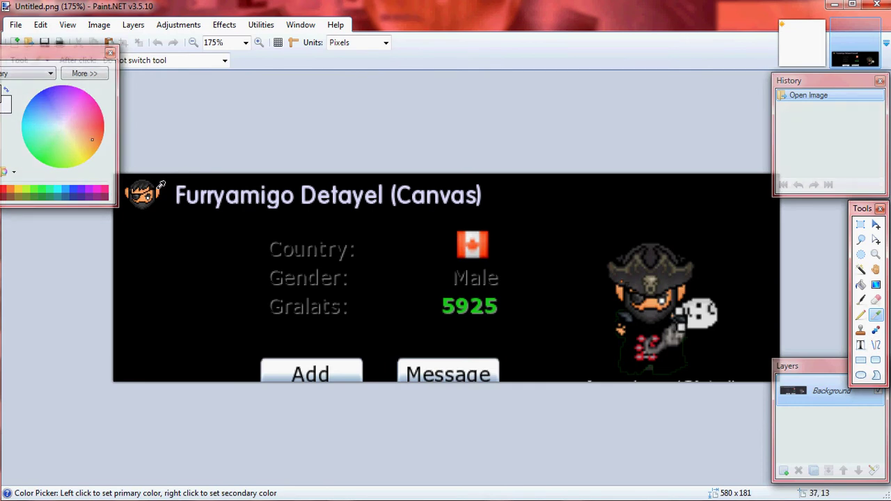
pyautogui.click(861, 315)
pyautogui.click(802, 42)
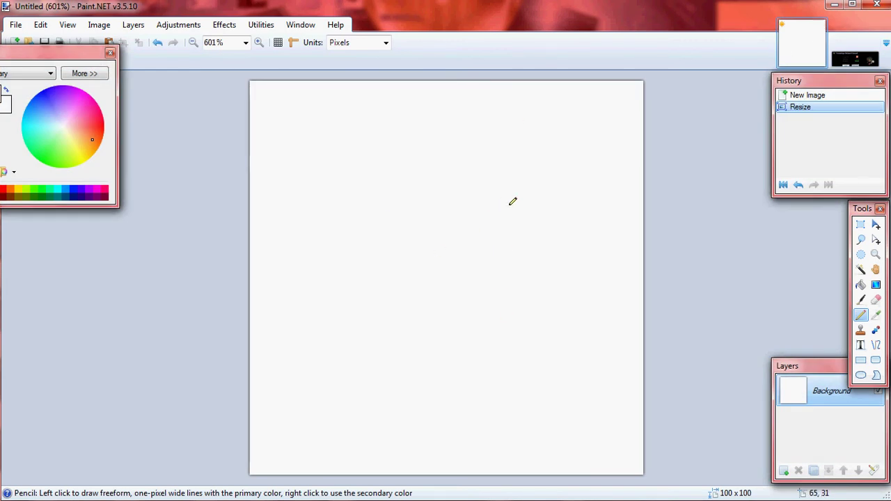
# - Draw a rough freehand orange ring for the head outline
pyautogui.moveTo(529, 189)
pyautogui.mouseDown()
pyautogui.moveTo(473, 214)
pyautogui.moveTo(464, 255)
pyautogui.moveTo(481, 291)
pyautogui.moveTo(462, 236)
pyautogui.moveTo(504, 177)
pyautogui.moveTo(529, 181)
pyautogui.moveTo(494, 184)
pyautogui.moveTo(471, 259)
pyautogui.moveTo(481, 279)
pyautogui.mouseUp()
pyautogui.moveTo(484, 295)
pyautogui.mouseDown()
pyautogui.moveTo(484, 328)
pyautogui.moveTo(470, 279)
pyautogui.moveTo(467, 322)
pyautogui.moveTo(499, 341)
pyautogui.mouseUp()
pyautogui.moveTo(476, 260)
pyautogui.mouseDown()
pyautogui.moveTo(464, 288)
pyautogui.moveTo(478, 322)
pyautogui.moveTo(497, 333)
pyautogui.mouseUp()
pyautogui.moveTo(476, 273)
pyautogui.mouseDown()
pyautogui.moveTo(484, 281)
pyautogui.moveTo(470, 278)
pyautogui.mouseUp()
pyautogui.moveTo(503, 341); pyautogui.dragTo(526, 352)
pyautogui.moveTo(487, 309)
pyautogui.mouseDown()
pyautogui.moveTo(542, 341)
pyautogui.moveTo(548, 336)
pyautogui.mouseUp()
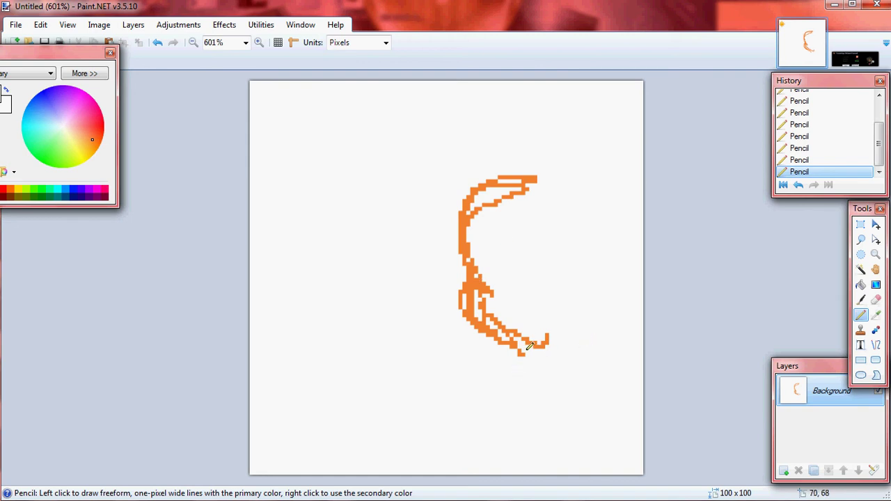
pyautogui.moveTo(531, 348)
pyautogui.mouseDown()
pyautogui.moveTo(604, 324)
pyautogui.moveTo(593, 302)
pyautogui.moveTo(602, 278)
pyautogui.mouseUp()
pyautogui.moveTo(518, 178)
pyautogui.mouseDown()
pyautogui.moveTo(542, 175)
pyautogui.moveTo(571, 193)
pyautogui.moveTo(505, 180)
pyautogui.moveTo(516, 169)
pyautogui.moveTo(539, 171)
pyautogui.moveTo(486, 175)
pyautogui.moveTo(506, 169)
pyautogui.moveTo(473, 199)
pyautogui.moveTo(500, 172)
pyautogui.moveTo(552, 177)
pyautogui.moveTo(513, 170)
pyautogui.moveTo(601, 198)
pyautogui.moveTo(575, 180)
pyautogui.moveTo(607, 190)
pyautogui.moveTo(612, 208)
pyautogui.moveTo(544, 169)
pyautogui.moveTo(588, 213)
pyautogui.moveTo(562, 176)
pyautogui.moveTo(612, 249)
pyautogui.moveTo(595, 218)
pyautogui.moveTo(604, 281)
pyautogui.moveTo(609, 239)
pyautogui.moveTo(596, 294)
pyautogui.moveTo(551, 181)
pyautogui.mouseUp()
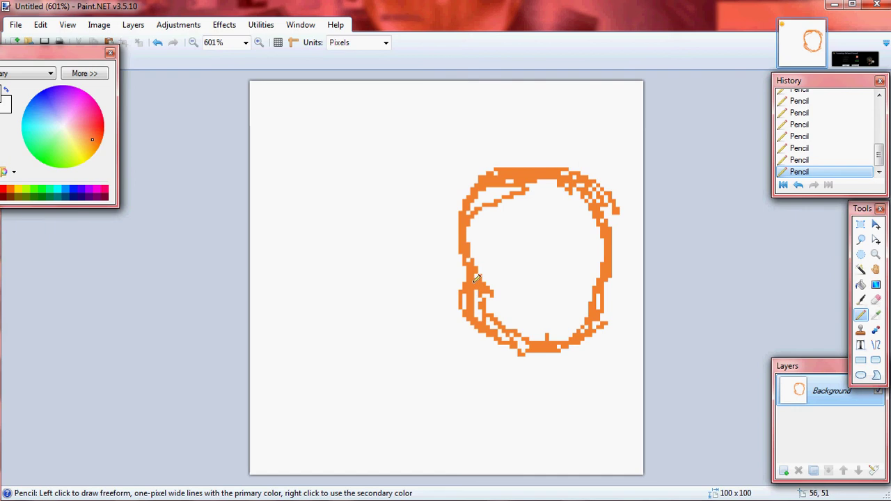
# - Tidy stray pixels on the ring's bottom-right, left and top edges, then view the reference
pyautogui.moveTo(477, 282)
pyautogui.mouseDown()
pyautogui.moveTo(465, 299)
pyautogui.moveTo(470, 277)
pyautogui.mouseUp()
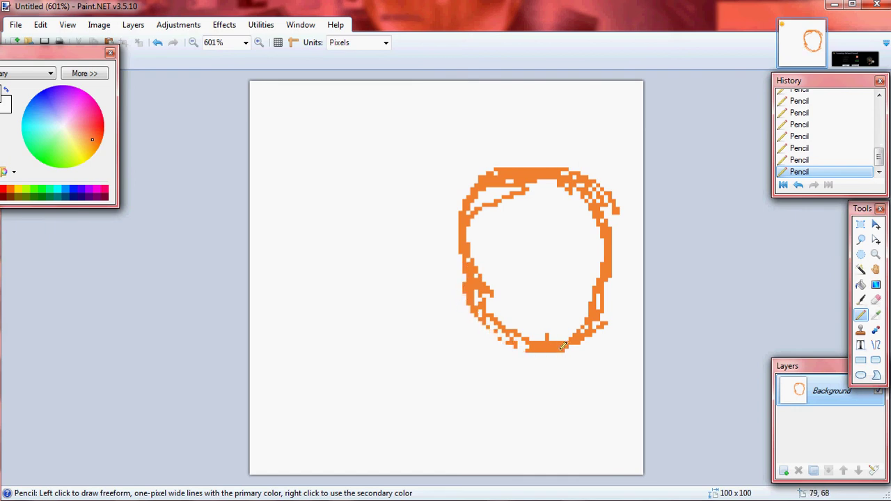
pyautogui.moveTo(591, 336)
pyautogui.mouseDown()
pyautogui.moveTo(555, 350)
pyautogui.moveTo(601, 321)
pyautogui.moveTo(519, 349)
pyautogui.moveTo(572, 335)
pyautogui.moveTo(601, 307)
pyautogui.moveTo(550, 339)
pyautogui.mouseUp()
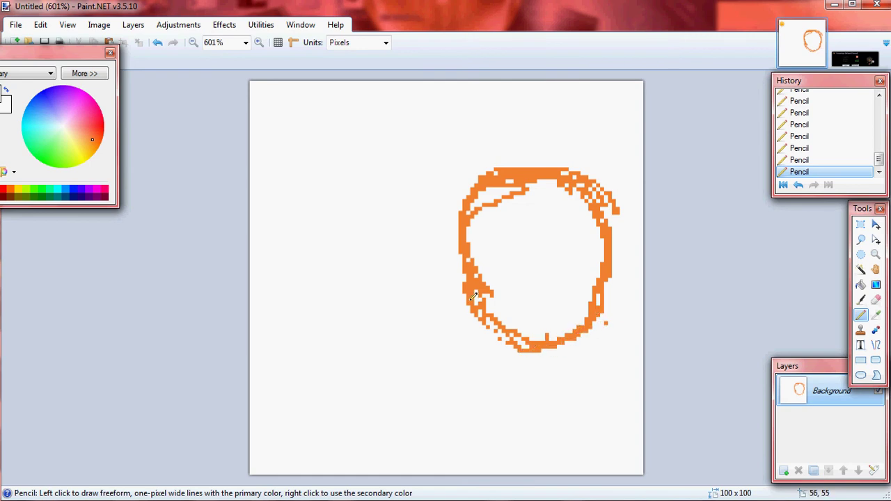
pyautogui.moveTo(476, 292)
pyautogui.mouseDown()
pyautogui.moveTo(512, 342)
pyautogui.moveTo(493, 317)
pyautogui.mouseUp()
pyautogui.moveTo(475, 273)
pyautogui.mouseDown()
pyautogui.moveTo(478, 317)
pyautogui.moveTo(500, 335)
pyautogui.moveTo(464, 263)
pyautogui.moveTo(471, 310)
pyautogui.moveTo(460, 228)
pyautogui.moveTo(474, 191)
pyautogui.moveTo(479, 203)
pyautogui.moveTo(463, 219)
pyautogui.moveTo(485, 173)
pyautogui.moveTo(503, 165)
pyautogui.moveTo(469, 190)
pyautogui.moveTo(466, 204)
pyautogui.moveTo(507, 179)
pyautogui.moveTo(483, 189)
pyautogui.moveTo(468, 227)
pyautogui.moveTo(489, 188)
pyautogui.moveTo(514, 174)
pyautogui.moveTo(472, 196)
pyautogui.moveTo(465, 225)
pyautogui.moveTo(499, 165)
pyautogui.moveTo(508, 168)
pyautogui.moveTo(483, 180)
pyautogui.moveTo(525, 169)
pyautogui.moveTo(509, 165)
pyautogui.moveTo(572, 167)
pyautogui.moveTo(504, 154)
pyautogui.moveTo(517, 160)
pyautogui.moveTo(481, 173)
pyautogui.moveTo(524, 162)
pyautogui.moveTo(497, 166)
pyautogui.moveTo(473, 187)
pyautogui.moveTo(531, 156)
pyautogui.moveTo(570, 157)
pyautogui.moveTo(526, 159)
pyautogui.moveTo(555, 161)
pyautogui.moveTo(607, 187)
pyautogui.moveTo(622, 215)
pyautogui.moveTo(575, 175)
pyautogui.moveTo(547, 159)
pyautogui.mouseUp()
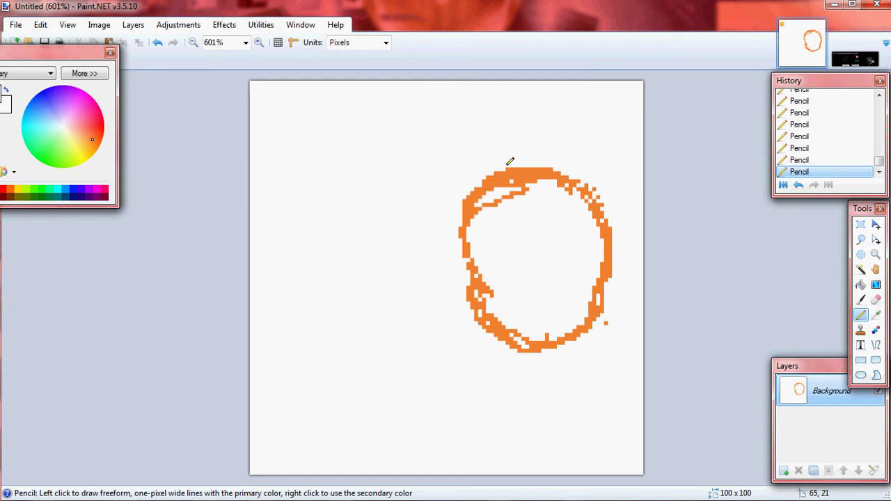
pyautogui.moveTo(474, 185)
pyautogui.mouseDown()
pyautogui.moveTo(512, 167)
pyautogui.moveTo(495, 175)
pyautogui.mouseUp()
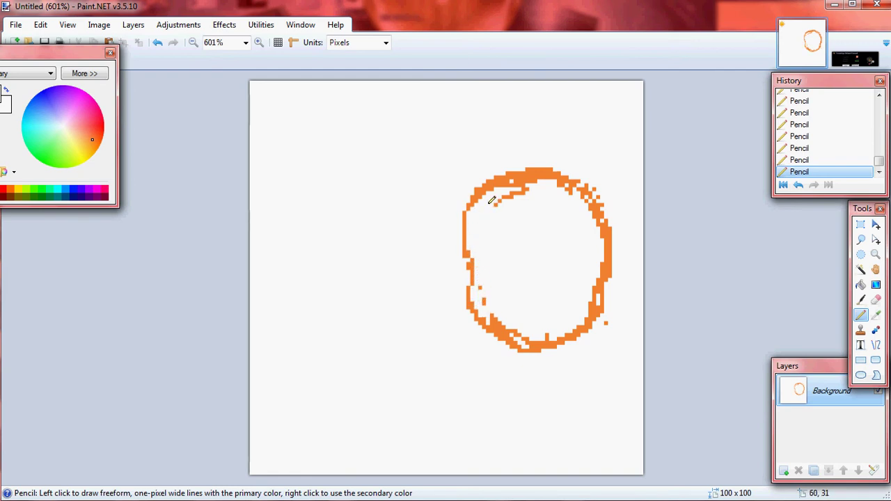
pyautogui.click(854, 49)
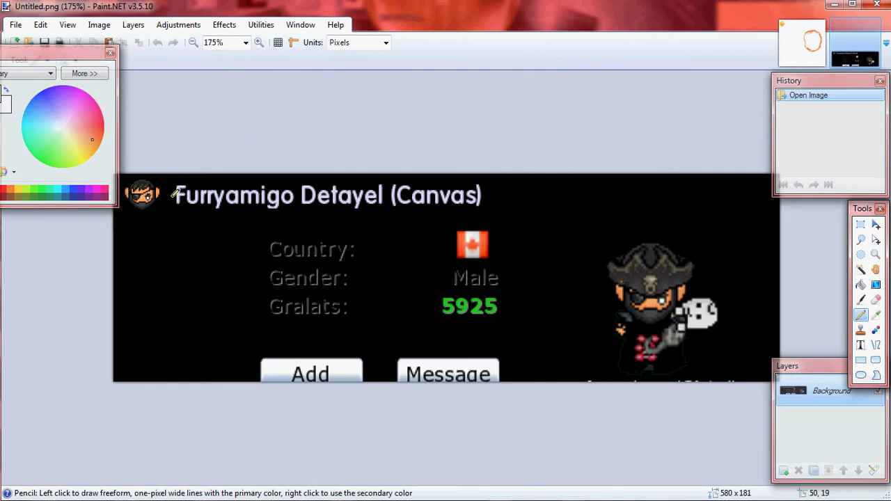
# - Erase the doubled inner lines on the lower-left, top-left and upper-right of the orange ring
pyautogui.click(800, 51)
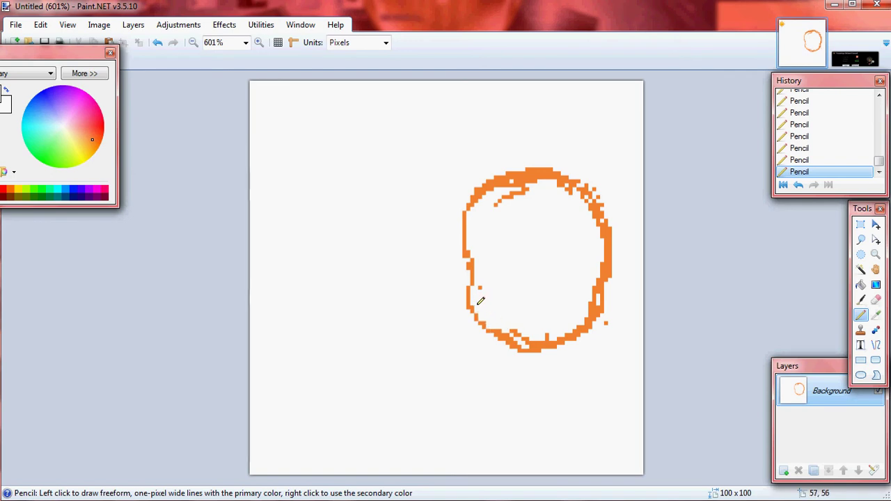
pyautogui.moveTo(490, 321)
pyautogui.mouseDown()
pyautogui.moveTo(540, 345)
pyautogui.moveTo(530, 329)
pyautogui.moveTo(516, 334)
pyautogui.moveTo(560, 334)
pyautogui.moveTo(541, 341)
pyautogui.moveTo(572, 327)
pyautogui.moveTo(554, 340)
pyautogui.moveTo(584, 320)
pyautogui.moveTo(576, 333)
pyautogui.moveTo(593, 303)
pyautogui.moveTo(590, 318)
pyautogui.moveTo(585, 326)
pyautogui.moveTo(595, 284)
pyautogui.moveTo(607, 318)
pyautogui.mouseUp()
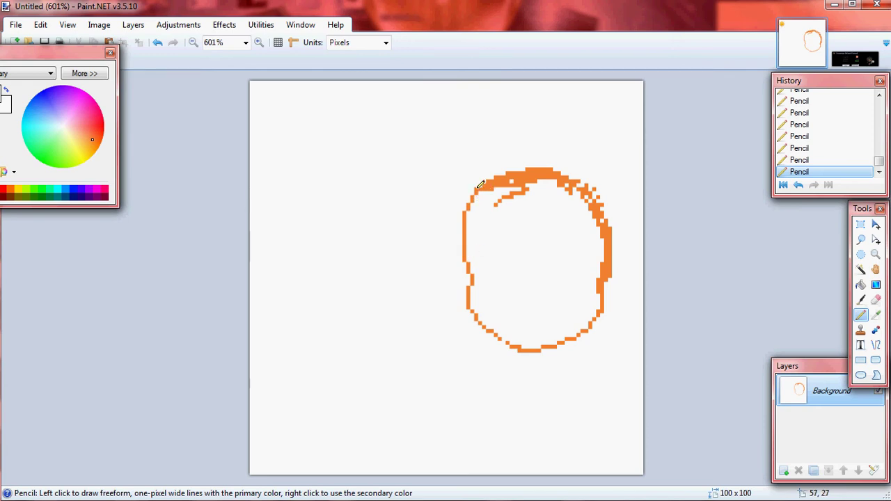
pyautogui.moveTo(495, 182)
pyautogui.mouseDown()
pyautogui.moveTo(522, 186)
pyautogui.moveTo(498, 180)
pyautogui.moveTo(507, 180)
pyautogui.moveTo(501, 203)
pyautogui.moveTo(534, 181)
pyautogui.moveTo(510, 178)
pyautogui.moveTo(560, 178)
pyautogui.moveTo(528, 173)
pyautogui.mouseUp()
pyautogui.moveTo(574, 190); pyautogui.dragTo(572, 187)
# - Draw a small ear loop on the head's right side and thin the upper-right outline to one pixel
pyautogui.click(845, 54)
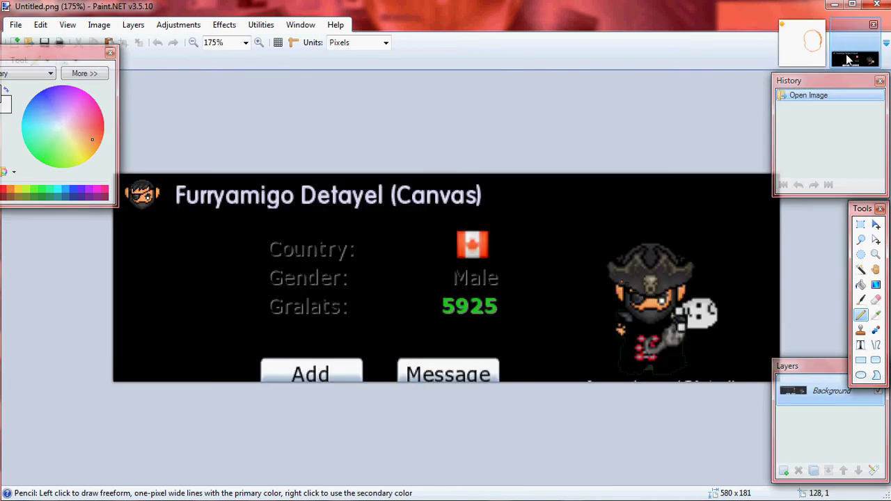
pyautogui.click(802, 43)
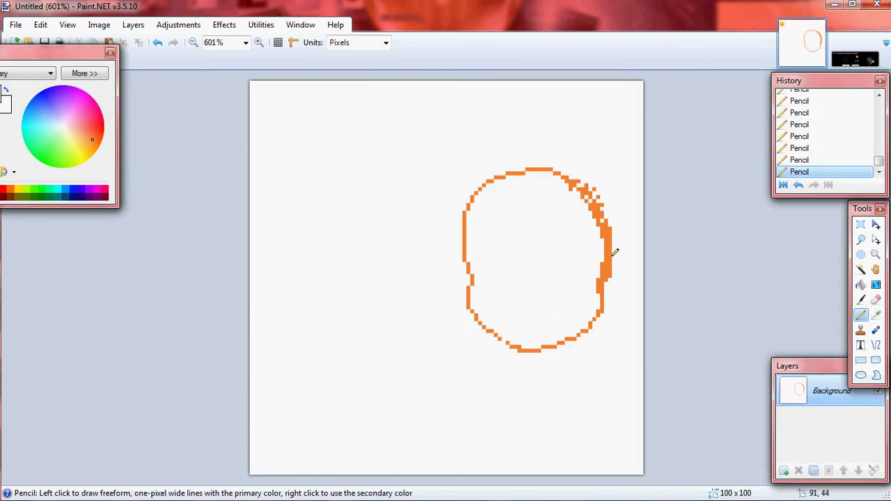
pyautogui.moveTo(612, 252)
pyautogui.mouseDown()
pyautogui.moveTo(624, 252)
pyautogui.moveTo(625, 263)
pyautogui.moveTo(604, 286)
pyautogui.moveTo(626, 256)
pyautogui.moveTo(621, 238)
pyautogui.moveTo(606, 281)
pyautogui.moveTo(617, 265)
pyautogui.mouseUp()
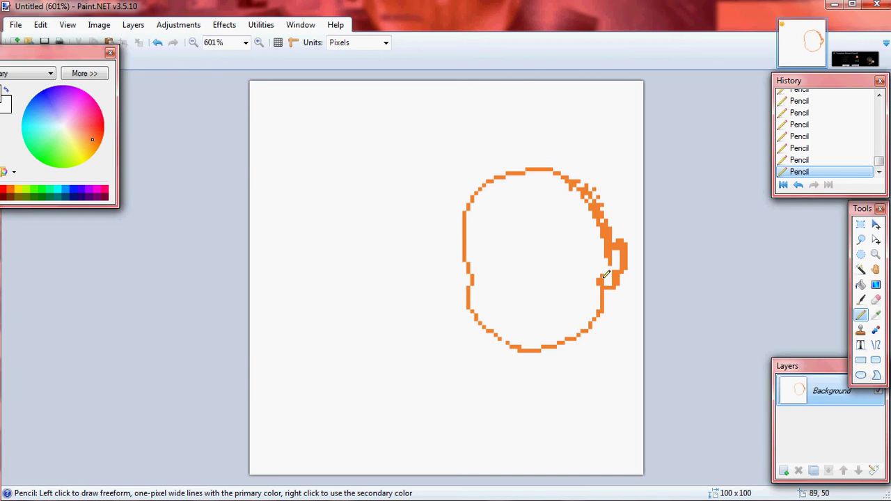
pyautogui.moveTo(618, 266); pyautogui.dragTo(615, 279)
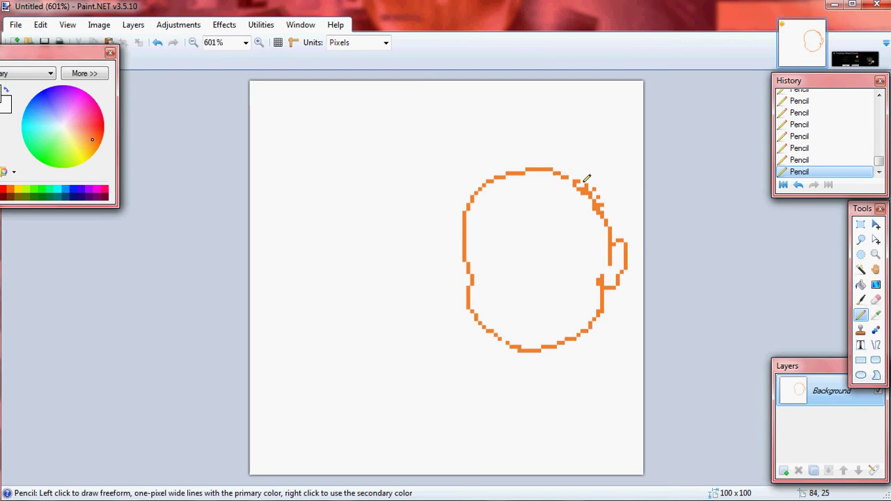
pyautogui.moveTo(583, 182); pyautogui.dragTo(597, 188)
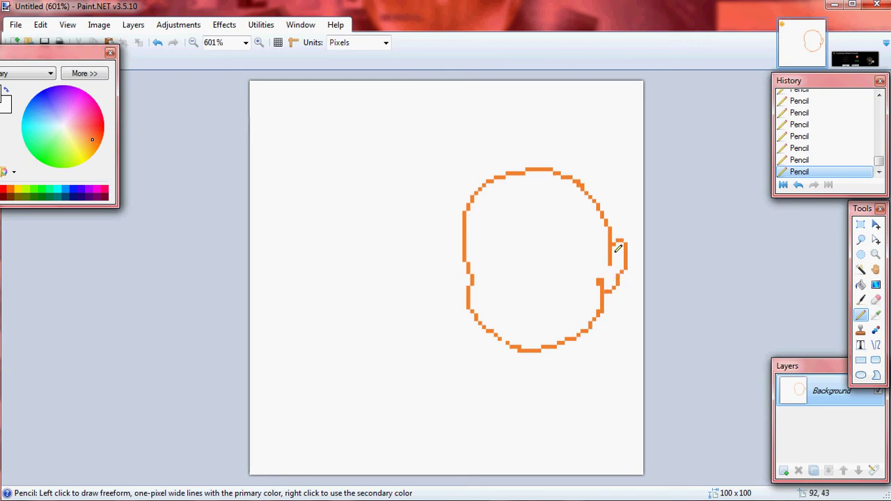
pyautogui.moveTo(625, 238); pyautogui.dragTo(628, 249)
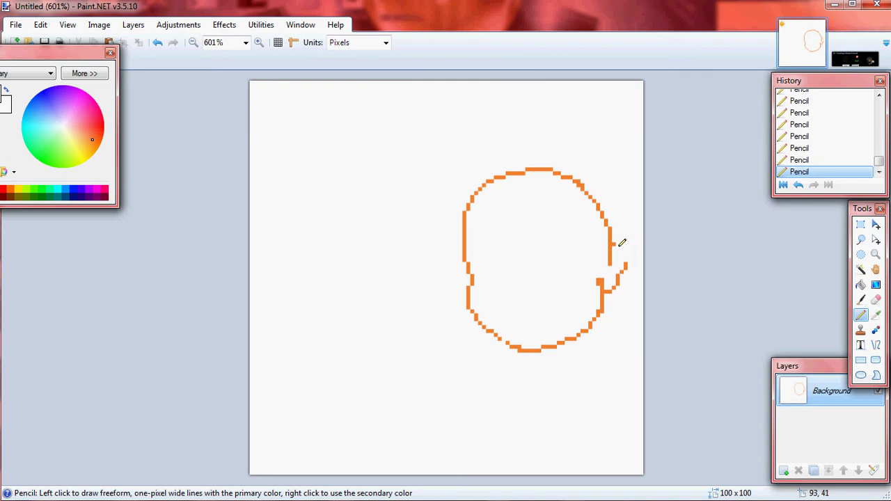
pyautogui.moveTo(621, 241)
pyautogui.mouseDown()
pyautogui.moveTo(626, 263)
pyautogui.moveTo(626, 245)
pyautogui.mouseUp()
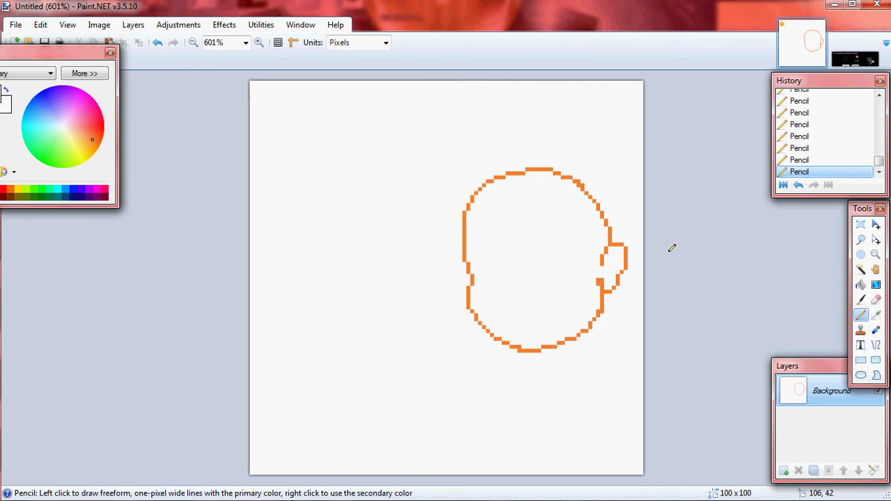
# - Flip between the reference screenshot and the head drawing to compare them
pyautogui.click(854, 57)
pyautogui.click(816, 52)
pyautogui.click(854, 54)
pyautogui.click(810, 53)
pyautogui.click(853, 57)
pyautogui.click(807, 43)
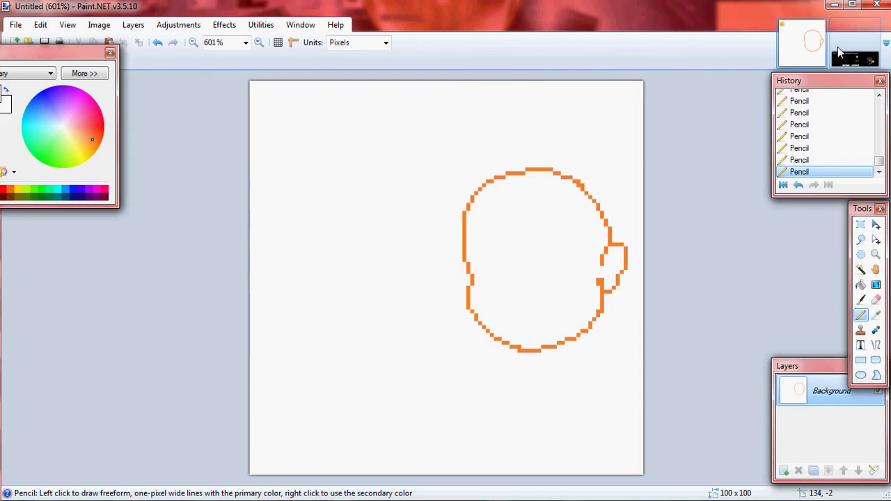
pyautogui.click(851, 54)
pyautogui.click(809, 48)
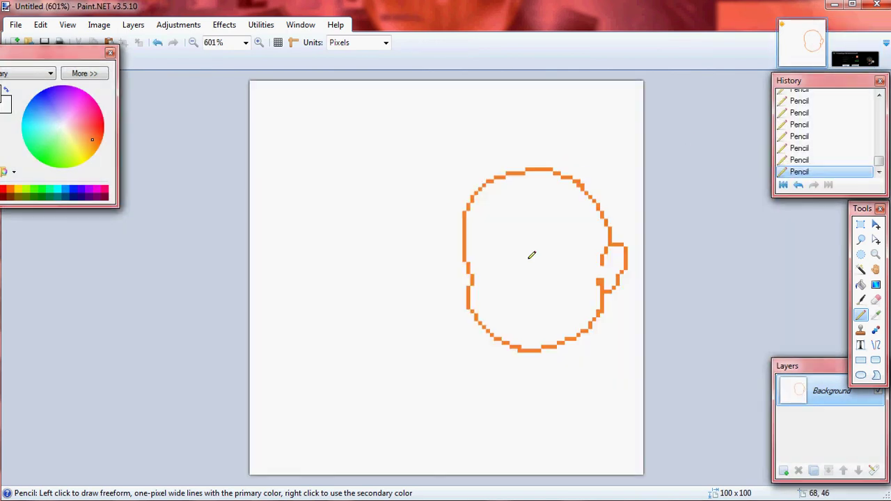
# - Fill a larger right eye and a smaller left eye in solid orange inside the head
pyautogui.moveTo(552, 256)
pyautogui.mouseDown()
pyautogui.moveTo(541, 268)
pyautogui.moveTo(554, 275)
pyautogui.moveTo(547, 278)
pyautogui.moveTo(550, 255)
pyautogui.moveTo(529, 273)
pyautogui.moveTo(536, 286)
pyautogui.moveTo(563, 251)
pyautogui.moveTo(555, 249)
pyautogui.moveTo(579, 260)
pyautogui.mouseUp()
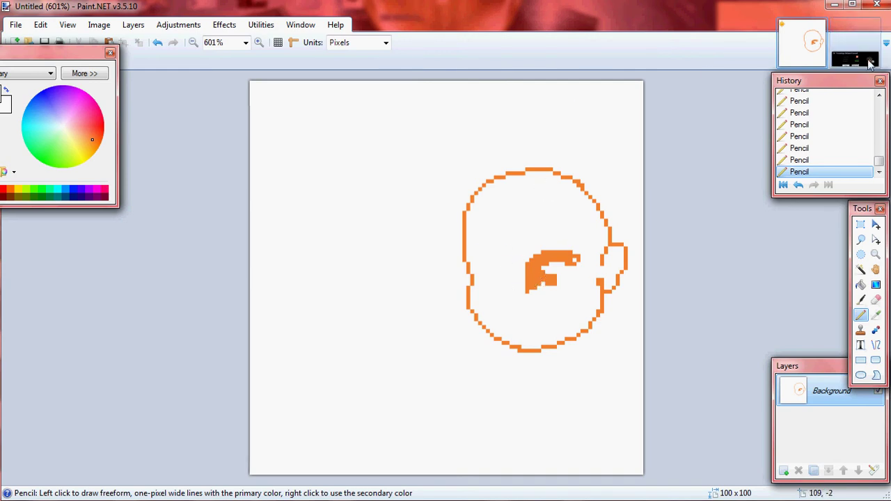
pyautogui.click(484, 256)
pyautogui.moveTo(493, 258)
pyautogui.mouseDown()
pyautogui.moveTo(492, 277)
pyautogui.moveTo(498, 260)
pyautogui.mouseUp()
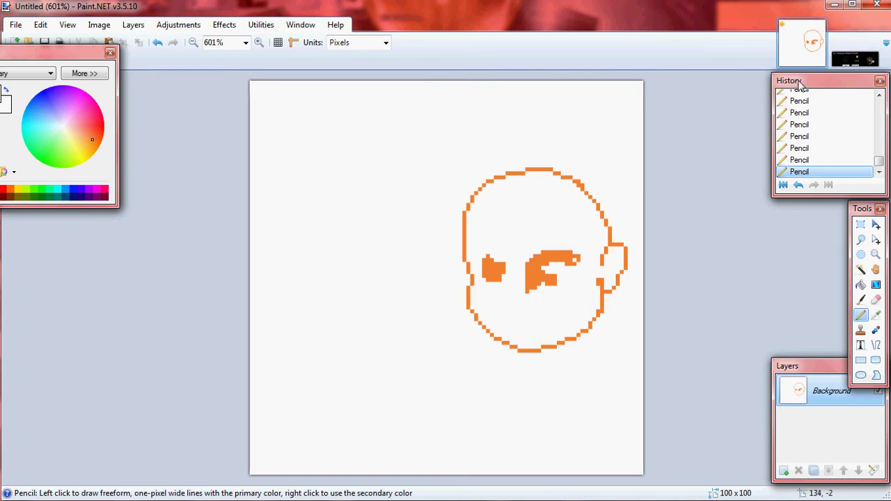
# - Sample black from the reference and draw a diagonal strap line from the head's left edge to the eyes
pyautogui.click(854, 58)
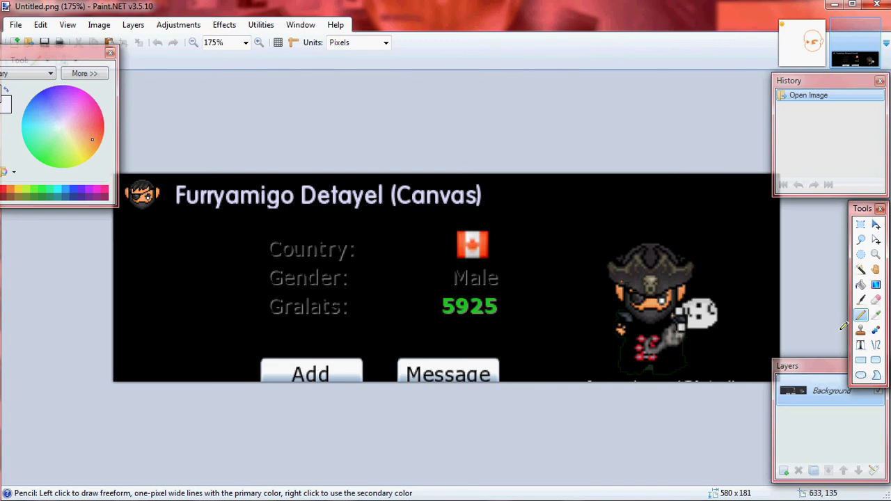
pyautogui.click(875, 315)
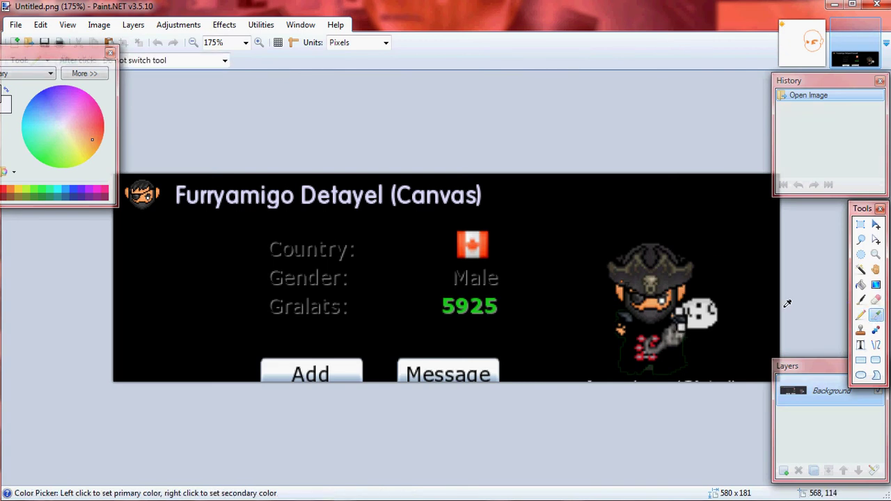
pyautogui.click(860, 315)
pyautogui.click(814, 56)
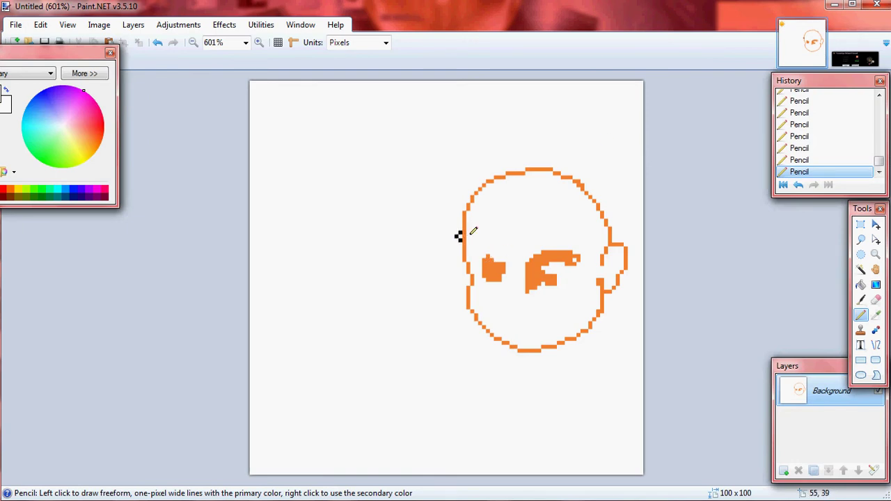
pyautogui.moveTo(465, 235); pyautogui.dragTo(502, 255)
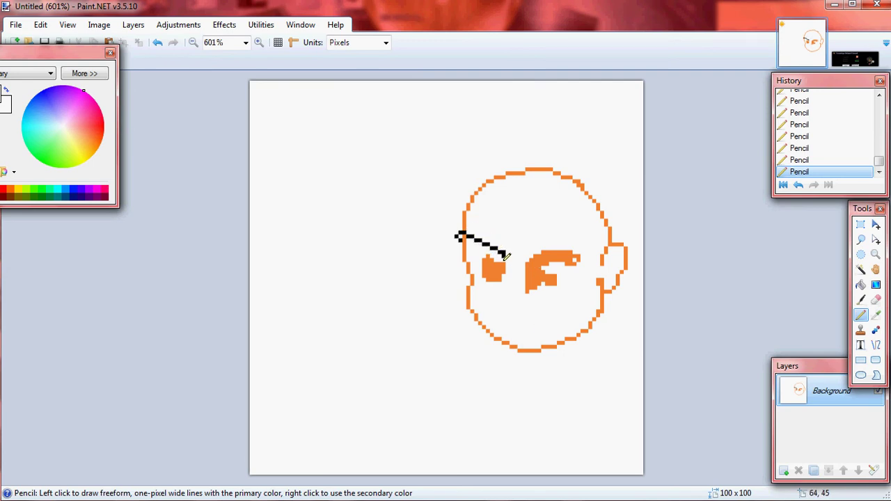
pyautogui.moveTo(505, 253); pyautogui.dragTo(524, 265)
# - Draw a thin black brow line running up-right from the strap
pyautogui.click(854, 57)
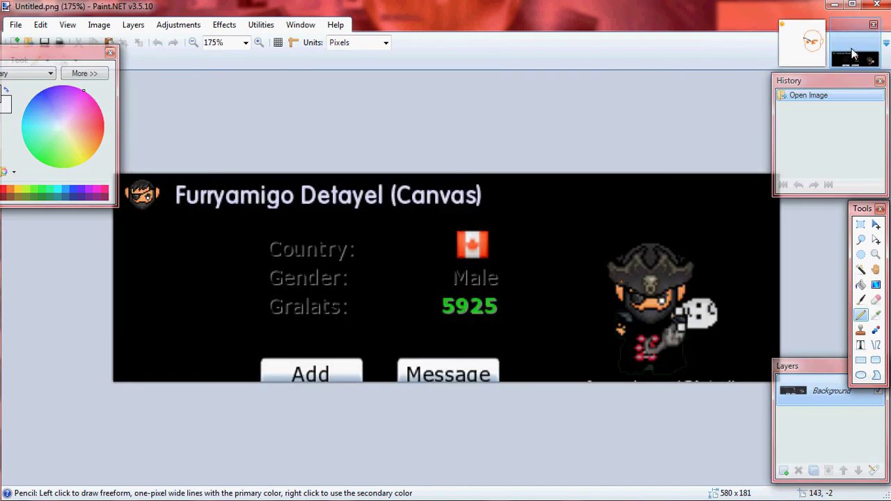
pyautogui.click(802, 44)
pyautogui.moveTo(510, 249)
pyautogui.mouseDown()
pyautogui.moveTo(568, 217)
pyautogui.moveTo(569, 224)
pyautogui.mouseUp()
pyautogui.moveTo(513, 248); pyautogui.dragTo(585, 212)
pyautogui.moveTo(528, 231); pyautogui.dragTo(516, 241)
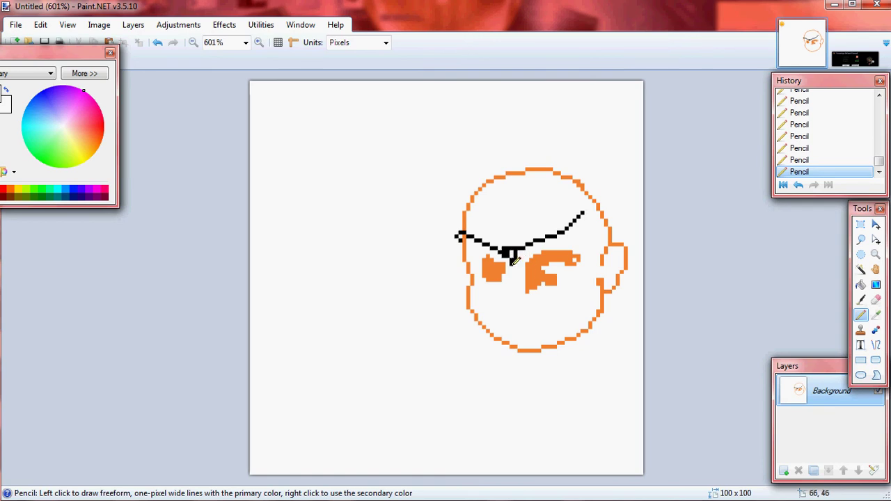
# - Outline the U-shaped left lens in black and paint over the orange eye inside it
pyautogui.moveTo(512, 264)
pyautogui.mouseDown()
pyautogui.moveTo(511, 276)
pyautogui.moveTo(491, 286)
pyautogui.mouseUp()
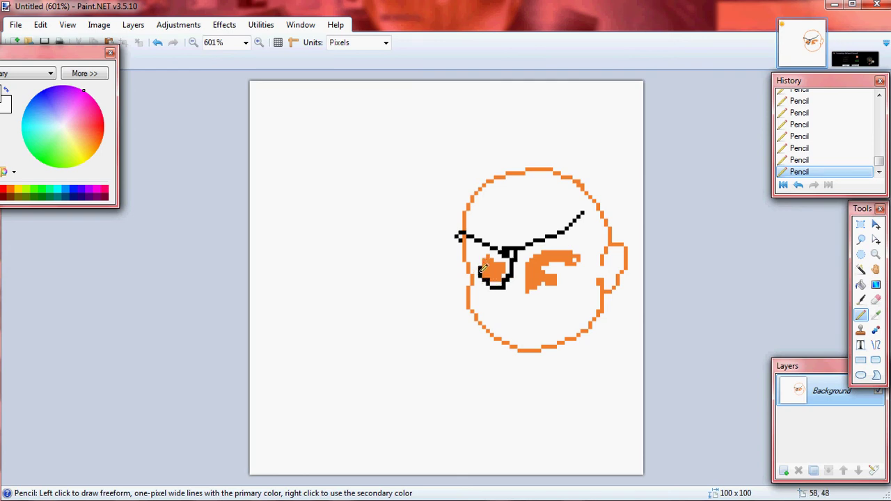
pyautogui.moveTo(483, 268)
pyautogui.mouseDown()
pyautogui.moveTo(476, 277)
pyautogui.moveTo(490, 283)
pyautogui.moveTo(476, 253)
pyautogui.moveTo(484, 263)
pyautogui.mouseUp()
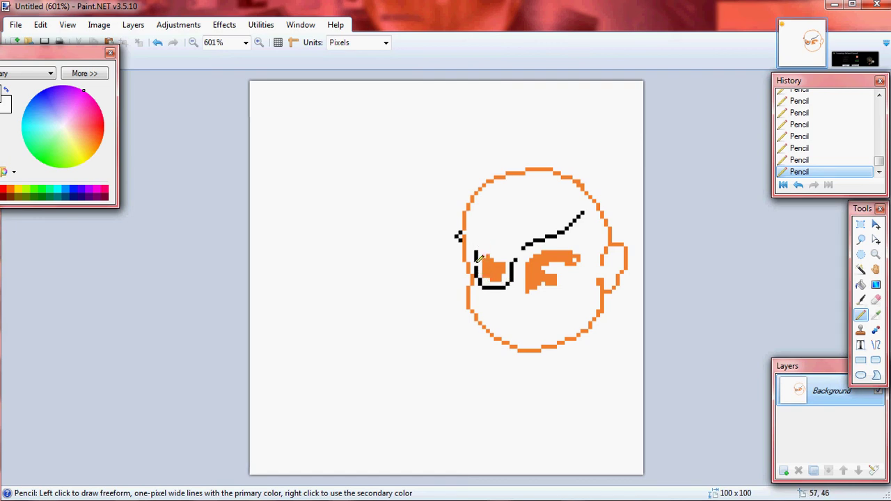
pyautogui.moveTo(479, 249); pyautogui.dragTo(463, 237)
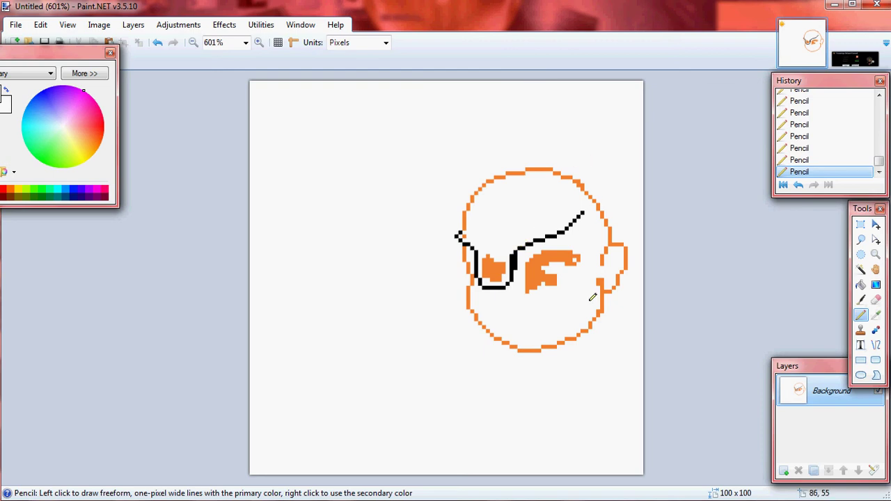
pyautogui.moveTo(492, 259)
pyautogui.mouseDown()
pyautogui.moveTo(490, 271)
pyautogui.moveTo(505, 265)
pyautogui.moveTo(499, 275)
pyautogui.moveTo(496, 233)
pyautogui.moveTo(494, 277)
pyautogui.mouseUp()
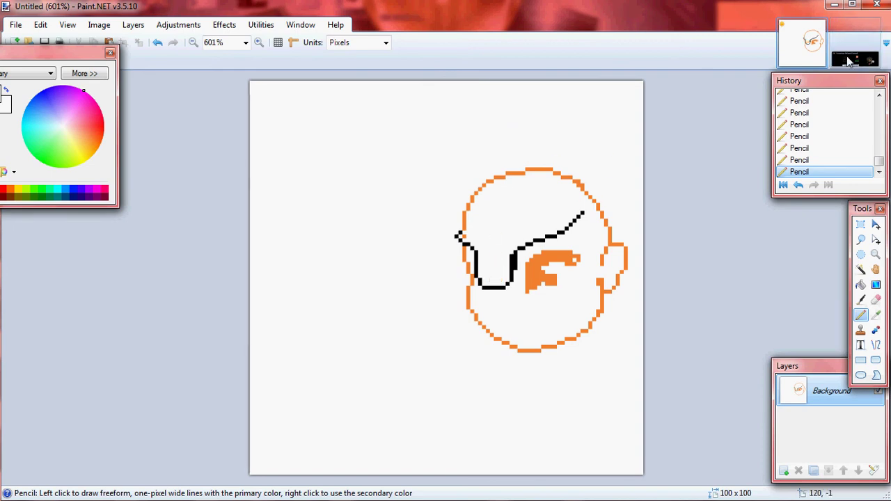
# - Compare with the pirate reference, then trace the right eye's top edge in black
pyautogui.click(842, 59)
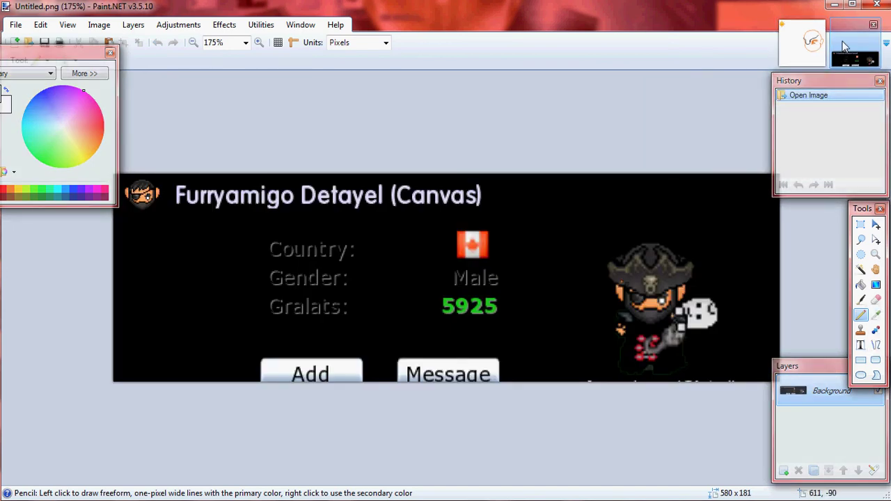
pyautogui.click(818, 43)
pyautogui.moveTo(541, 263)
pyautogui.mouseDown()
pyautogui.moveTo(574, 260)
pyautogui.moveTo(563, 289)
pyautogui.moveTo(571, 274)
pyautogui.moveTo(564, 290)
pyautogui.moveTo(539, 264)
pyautogui.moveTo(544, 259)
pyautogui.moveTo(530, 276)
pyautogui.moveTo(557, 252)
pyautogui.mouseUp()
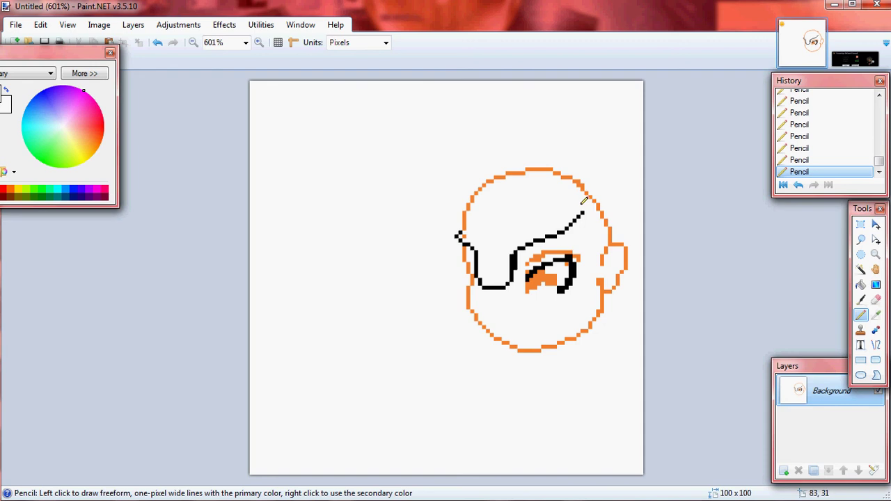
# - Add a short black stroke over the right eye and outline beneath it in black
pyautogui.moveTo(531, 259)
pyautogui.mouseDown()
pyautogui.moveTo(551, 246)
pyautogui.moveTo(542, 253)
pyautogui.moveTo(562, 248)
pyautogui.moveTo(536, 250)
pyautogui.moveTo(562, 249)
pyautogui.moveTo(533, 262)
pyautogui.moveTo(574, 250)
pyautogui.moveTo(529, 275)
pyautogui.moveTo(566, 255)
pyautogui.moveTo(532, 277)
pyautogui.moveTo(576, 272)
pyautogui.moveTo(566, 285)
pyautogui.moveTo(575, 269)
pyautogui.moveTo(565, 289)
pyautogui.moveTo(569, 256)
pyautogui.mouseUp()
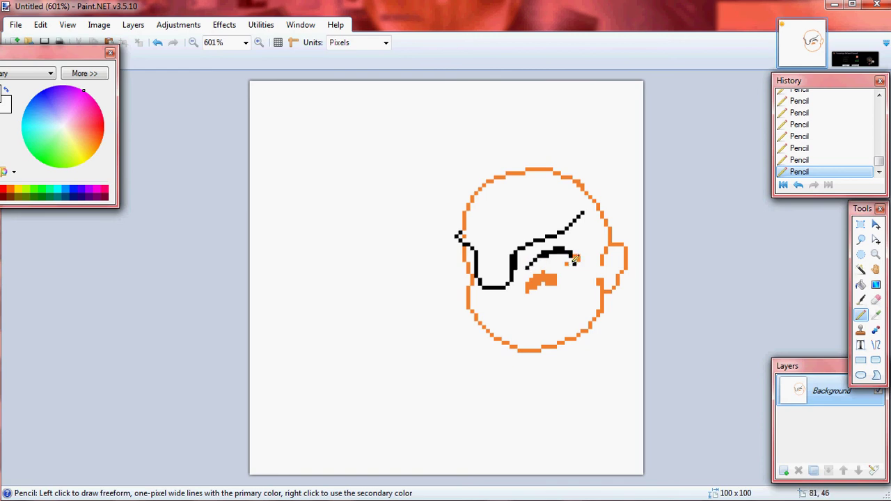
pyautogui.moveTo(572, 263); pyautogui.dragTo(541, 279)
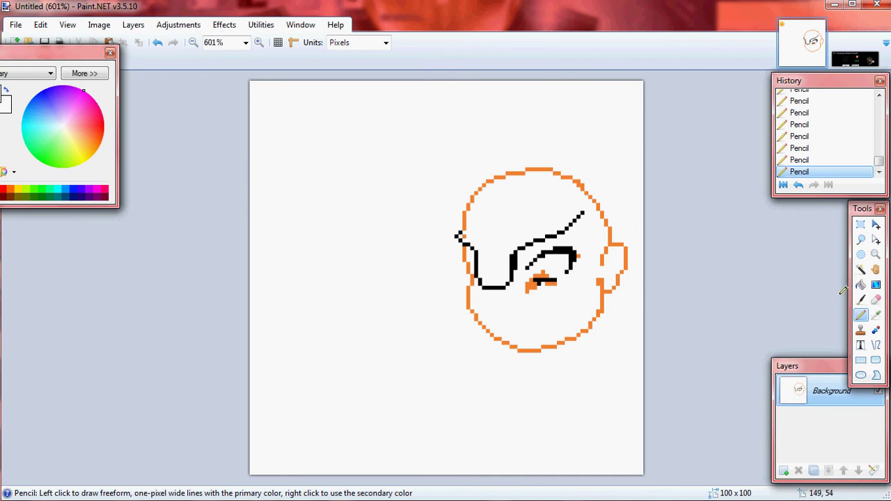
# - Rectangle-select the right eye, move it a few pixels right, and deselect
pyautogui.click(860, 224)
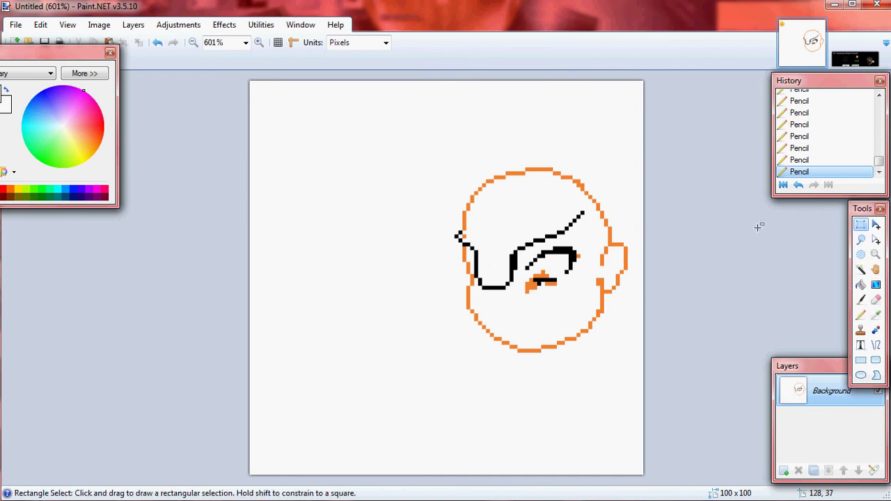
pyautogui.moveTo(520, 247); pyautogui.dragTo(586, 287)
pyautogui.click(528, 255)
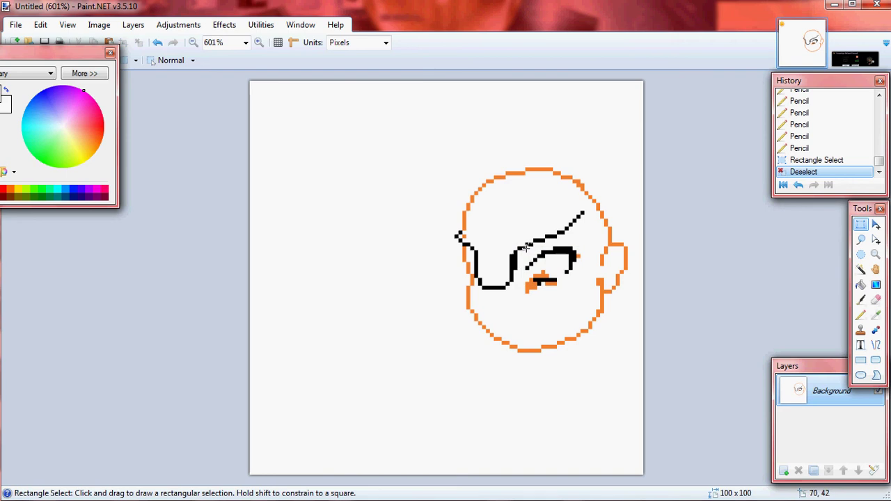
pyautogui.moveTo(523, 248); pyautogui.dragTo(555, 272)
pyautogui.click(876, 224)
pyautogui.click(589, 179)
pyautogui.click(860, 225)
pyautogui.click(572, 189)
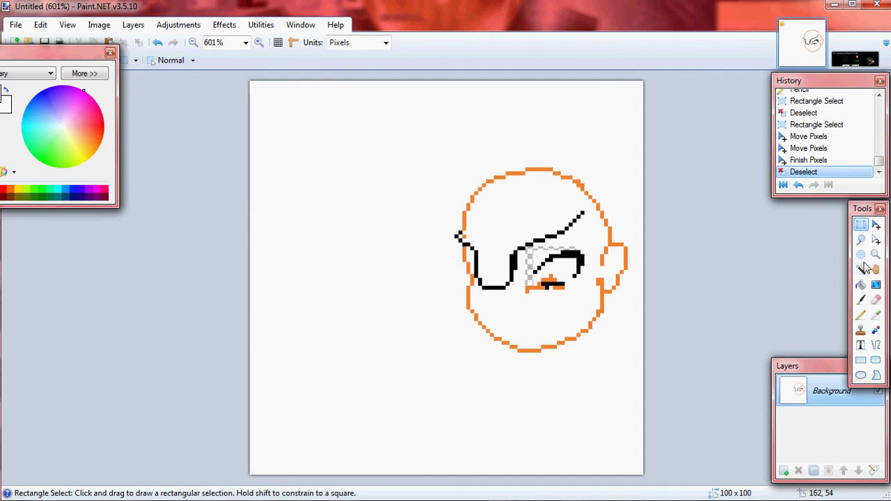
# - With the Pencil, paint out the stray grey and orange pixels above and around the right eye
pyautogui.click(862, 316)
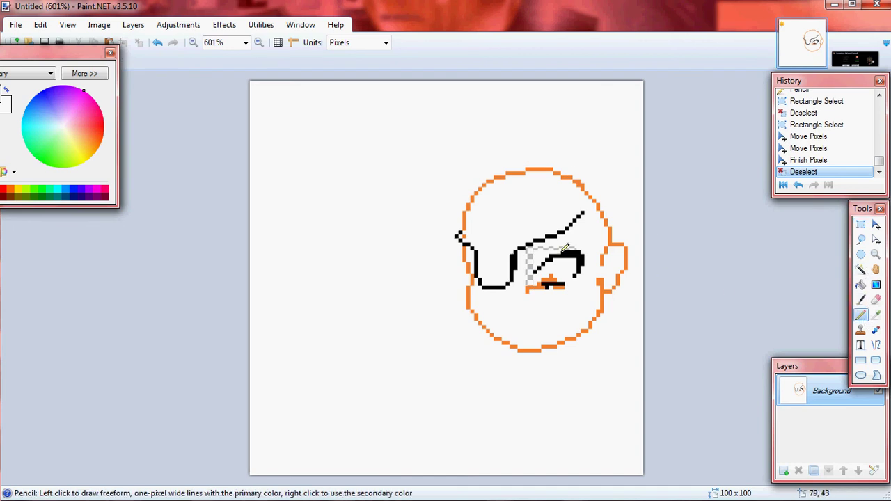
pyautogui.moveTo(574, 242)
pyautogui.mouseDown()
pyautogui.moveTo(531, 247)
pyautogui.moveTo(529, 292)
pyautogui.mouseUp()
pyautogui.click(536, 286)
pyautogui.click(540, 282)
pyautogui.click(534, 304)
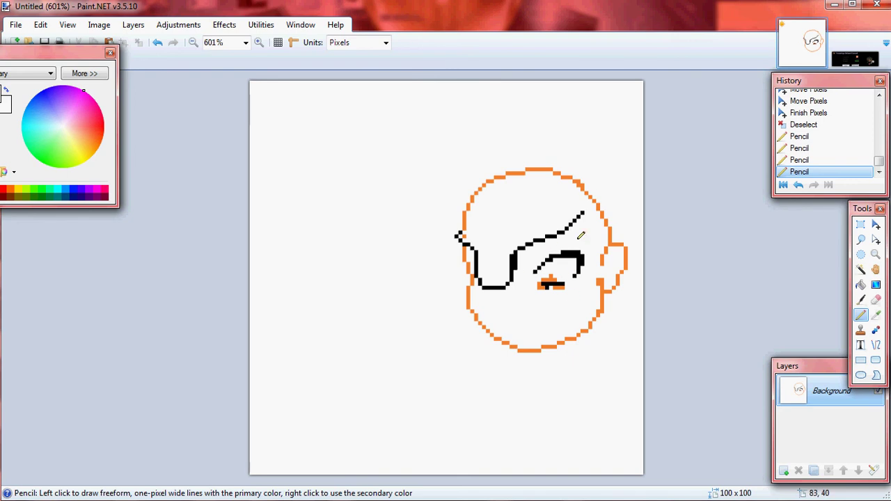
# - Dab black dots around the right pupil, then bring up the reference screenshot
pyautogui.click(552, 267)
pyautogui.click(553, 267)
pyautogui.click(562, 268)
pyautogui.click(557, 270)
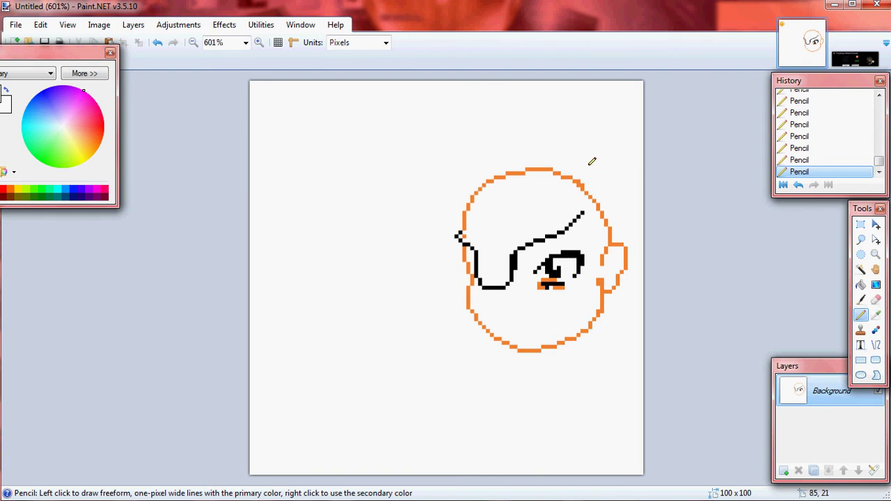
pyautogui.click(844, 61)
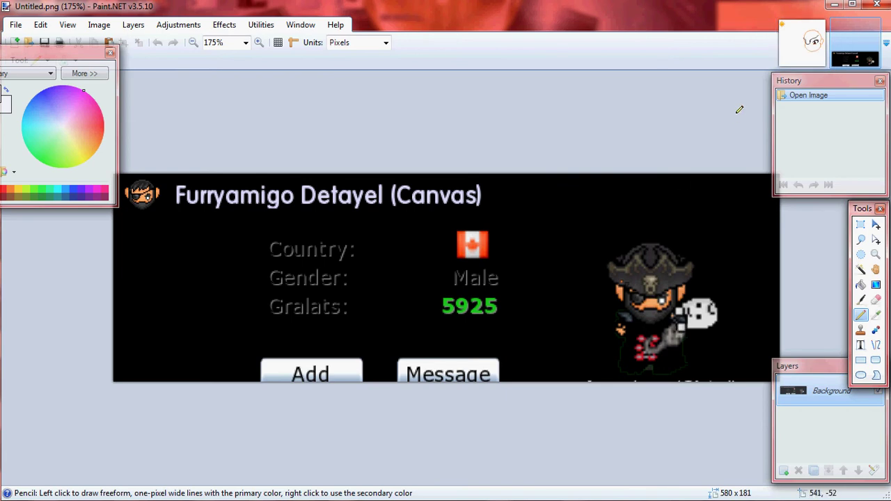
# - Compare against the reference screenshot, then paint over the orange pixels under the right eye
pyautogui.click(802, 43)
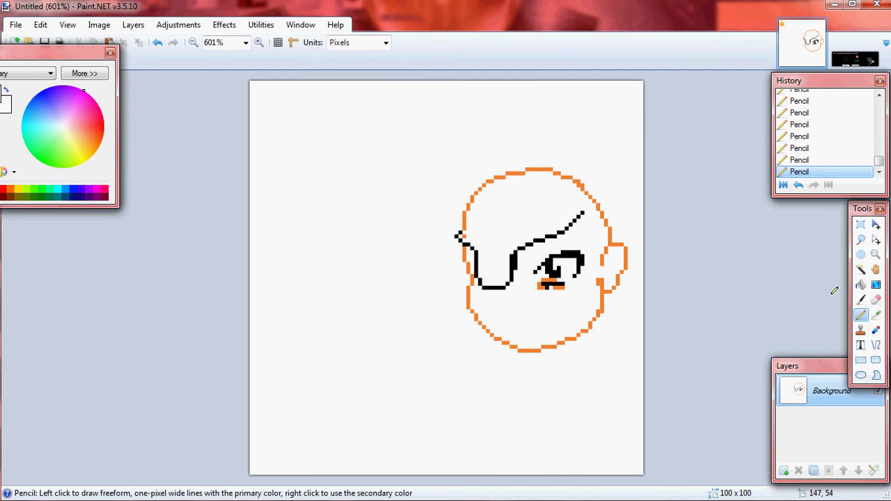
pyautogui.click(852, 60)
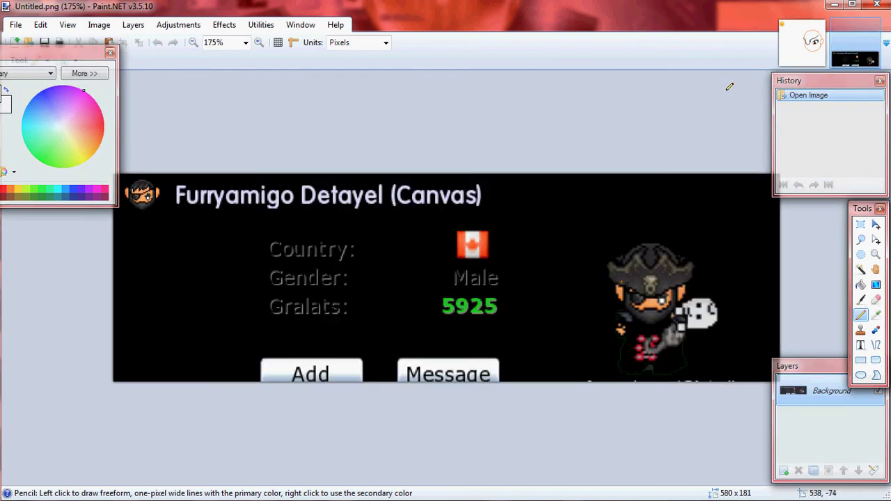
pyautogui.click(802, 43)
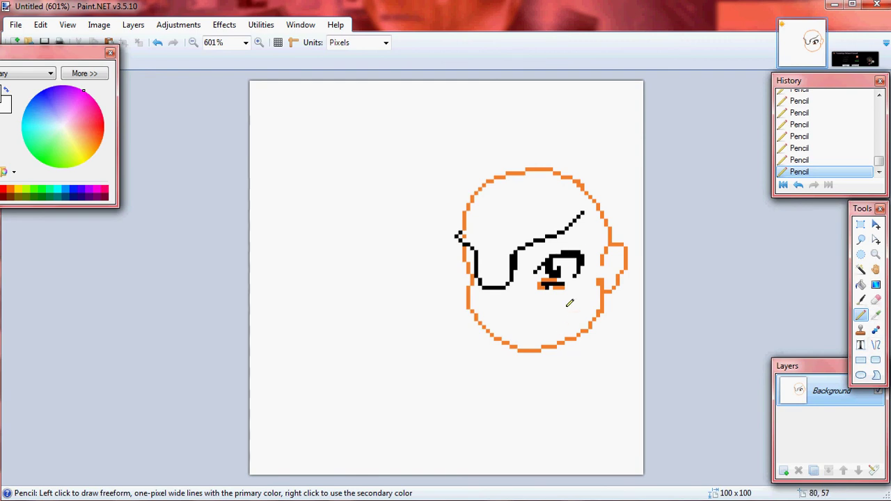
pyautogui.moveTo(567, 290)
pyautogui.mouseDown()
pyautogui.moveTo(545, 278)
pyautogui.moveTo(560, 288)
pyautogui.moveTo(579, 257)
pyautogui.moveTo(554, 267)
pyautogui.moveTo(549, 257)
pyautogui.moveTo(538, 273)
pyautogui.moveTo(555, 268)
pyautogui.moveTo(565, 275)
pyautogui.moveTo(568, 253)
pyautogui.moveTo(558, 276)
pyautogui.moveTo(537, 265)
pyautogui.moveTo(543, 284)
pyautogui.moveTo(558, 286)
pyautogui.moveTo(549, 259)
pyautogui.mouseUp()
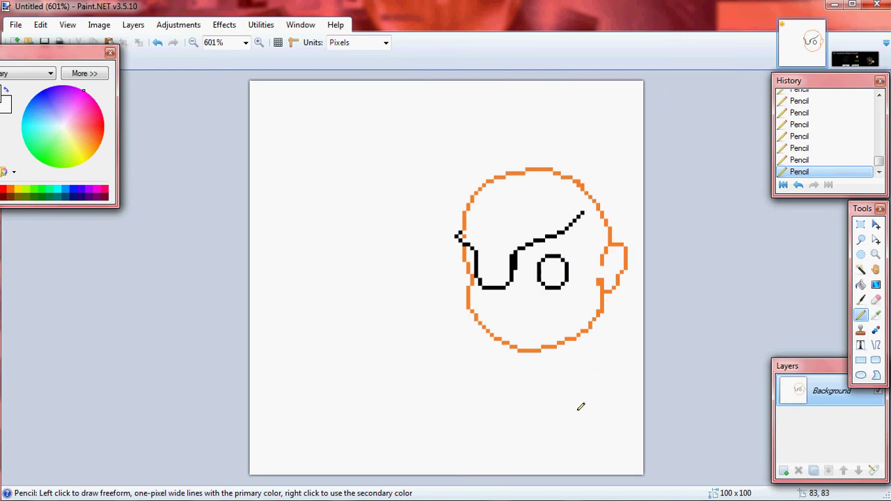
# - Glance at the reference screenshot, select the Color Picker, and return to the face drawing
pyautogui.click(850, 56)
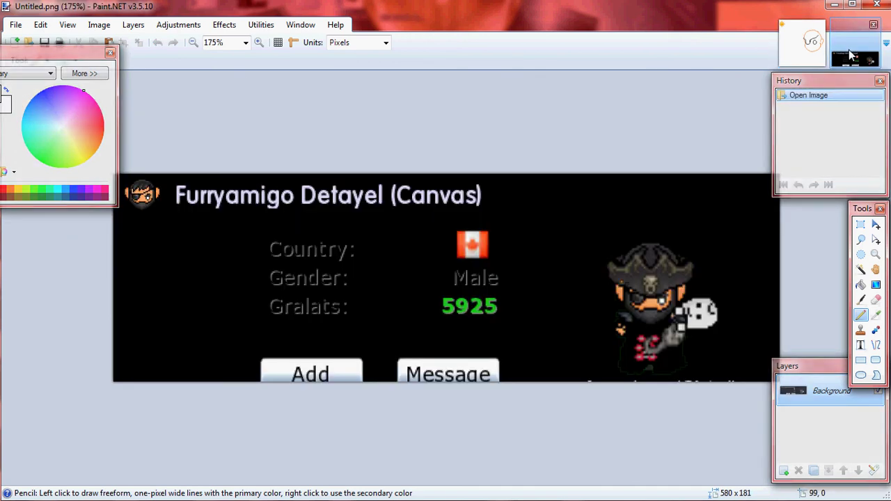
pyautogui.click(875, 315)
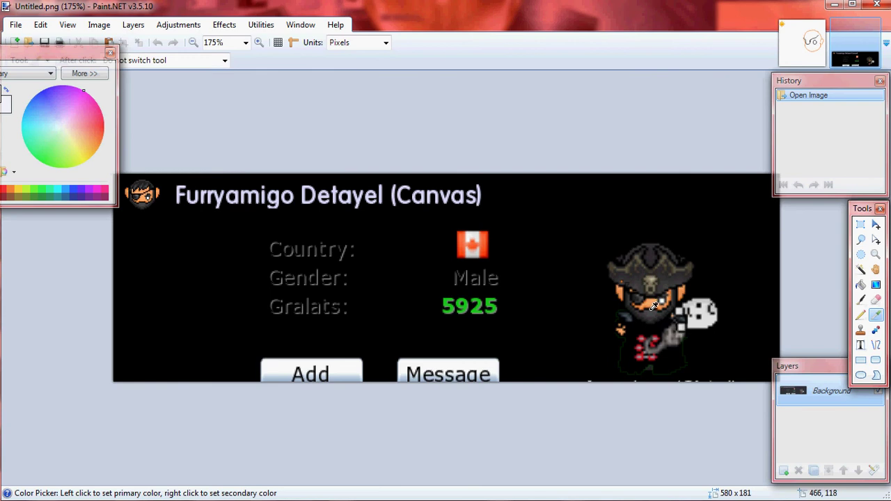
pyautogui.click(807, 41)
# - Draw the black mustache below the glasses, extending both ends and curving the left end up the cheek
pyautogui.click(860, 314)
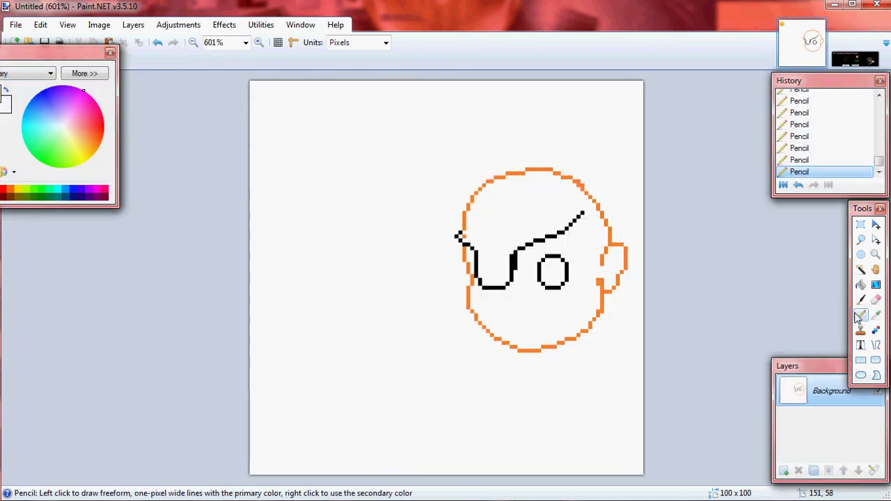
pyautogui.click(875, 314)
pyautogui.click(860, 314)
pyautogui.click(855, 58)
pyautogui.click(802, 41)
pyautogui.moveTo(505, 299); pyautogui.dragTo(538, 299)
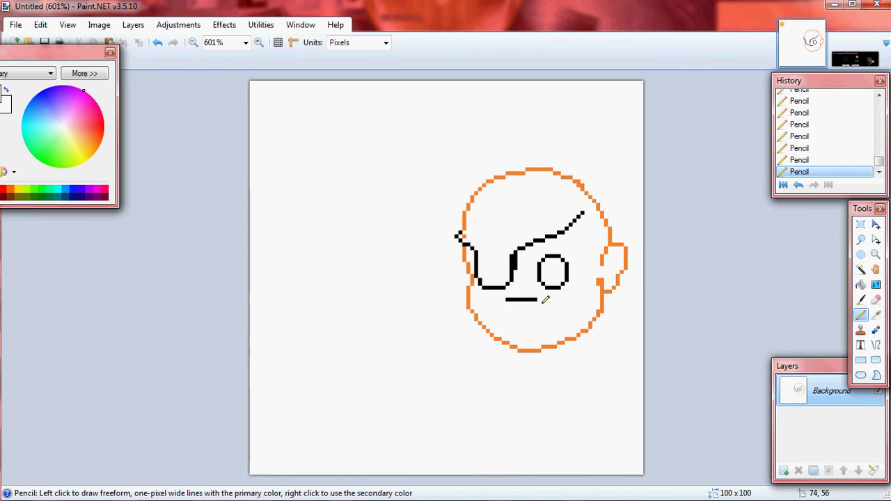
pyautogui.moveTo(506, 301); pyautogui.dragTo(487, 307)
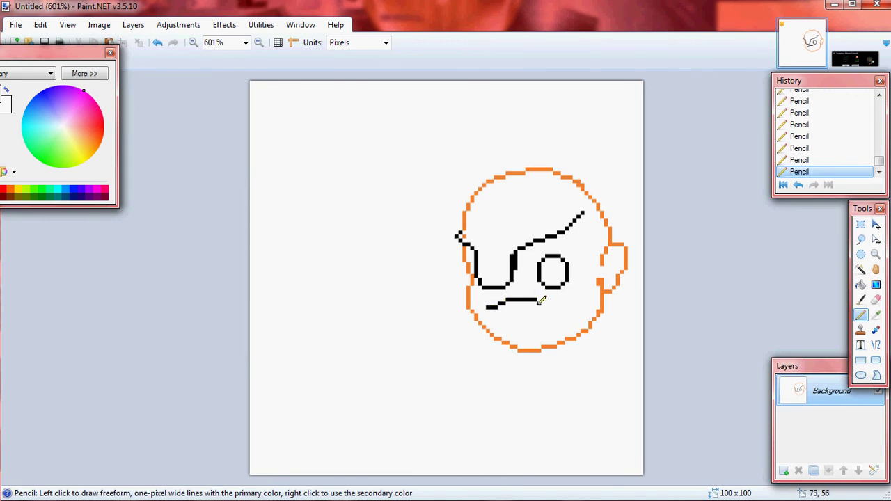
pyautogui.moveTo(543, 302); pyautogui.dragTo(565, 306)
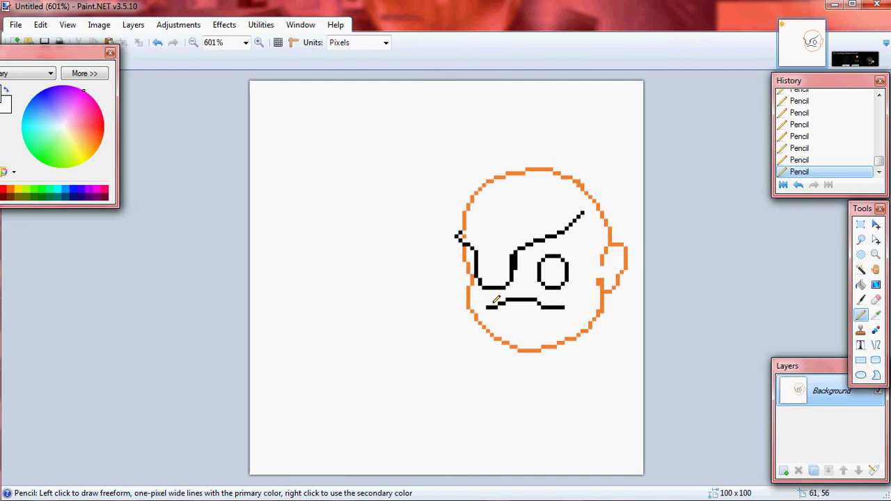
pyautogui.moveTo(487, 305); pyautogui.dragTo(475, 282)
# - Check the reference, then draw the thick beard edge down the face's left side to the chin
pyautogui.click(854, 59)
pyautogui.click(809, 58)
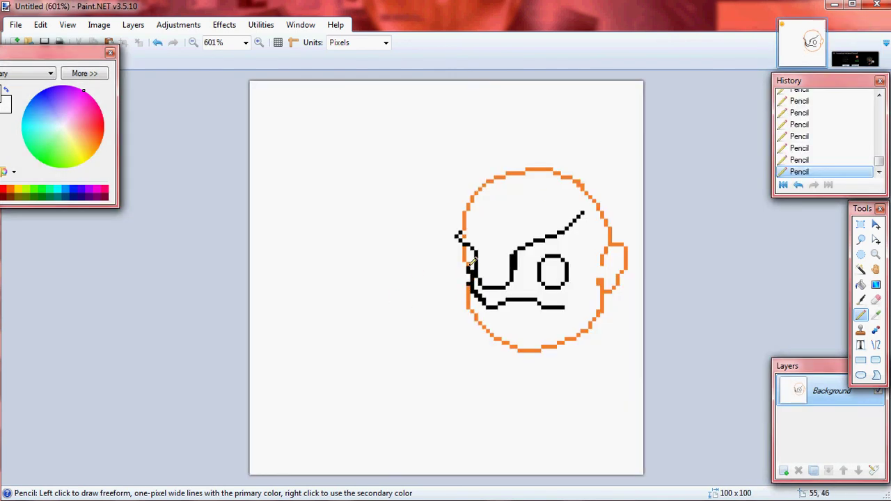
pyautogui.moveTo(459, 237)
pyautogui.mouseDown()
pyautogui.moveTo(459, 341)
pyautogui.moveTo(463, 319)
pyautogui.moveTo(471, 369)
pyautogui.moveTo(464, 343)
pyautogui.moveTo(494, 394)
pyautogui.moveTo(474, 362)
pyautogui.moveTo(518, 388)
pyautogui.moveTo(492, 375)
pyautogui.moveTo(503, 397)
pyautogui.moveTo(499, 383)
pyautogui.moveTo(507, 396)
pyautogui.moveTo(530, 400)
pyautogui.moveTo(562, 371)
pyautogui.moveTo(572, 373)
pyautogui.moveTo(547, 386)
pyautogui.moveTo(590, 366)
pyautogui.moveTo(571, 377)
pyautogui.moveTo(609, 341)
pyautogui.moveTo(596, 358)
pyautogui.moveTo(505, 403)
pyautogui.moveTo(523, 403)
pyautogui.moveTo(563, 384)
pyautogui.mouseUp()
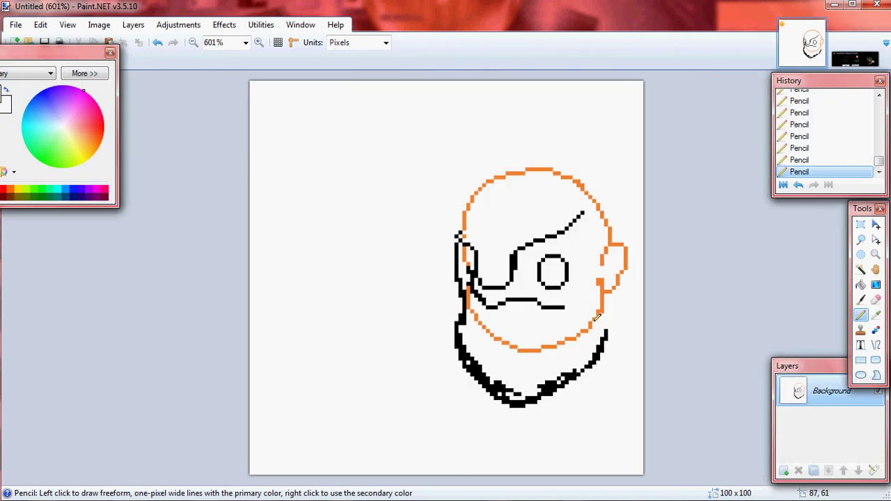
# - Draw the beard edge up the face's right side and connect it to the mustache's right end
pyautogui.moveTo(603, 330); pyautogui.dragTo(603, 257)
pyautogui.click(863, 53)
pyautogui.click(801, 44)
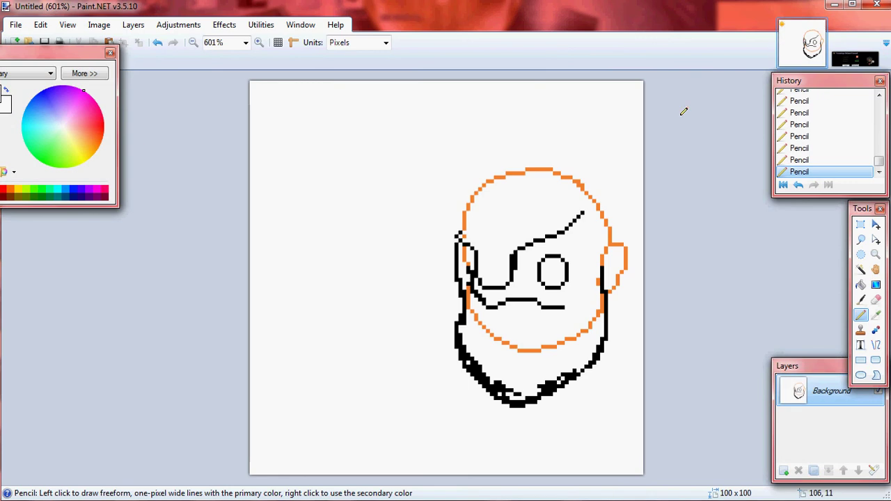
pyautogui.moveTo(606, 266); pyautogui.dragTo(603, 239)
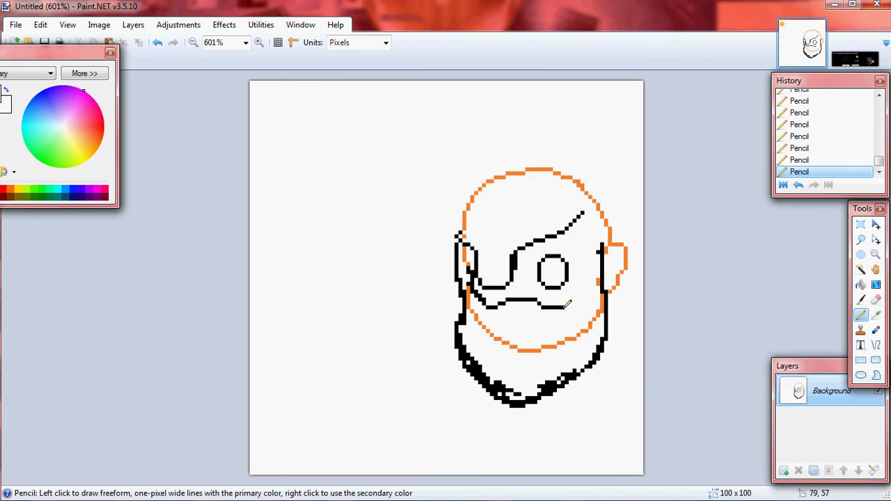
pyautogui.click(856, 49)
pyautogui.click(793, 53)
pyautogui.moveTo(560, 305)
pyautogui.mouseDown()
pyautogui.moveTo(589, 278)
pyautogui.moveTo(589, 253)
pyautogui.mouseUp()
# - Extend the right side of the glasses upward and erase a stretch of the orange guide arc
pyautogui.click(855, 53)
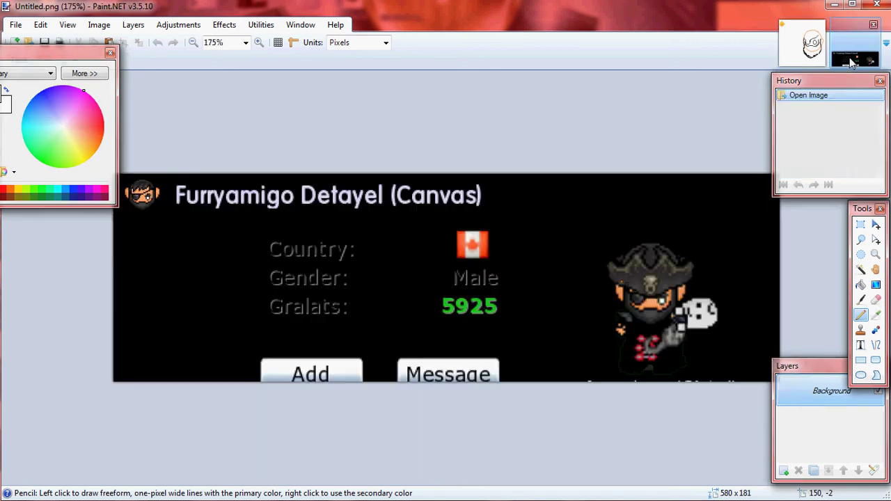
pyautogui.click(789, 54)
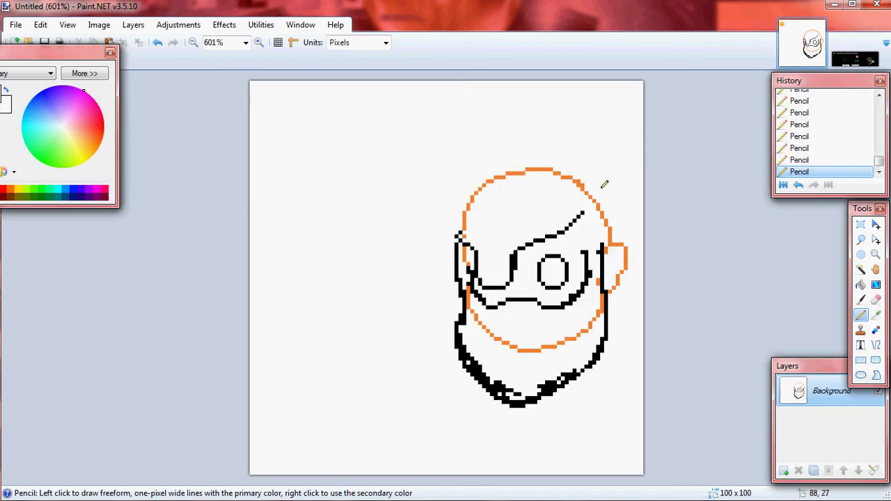
pyautogui.moveTo(582, 244); pyautogui.dragTo(578, 224)
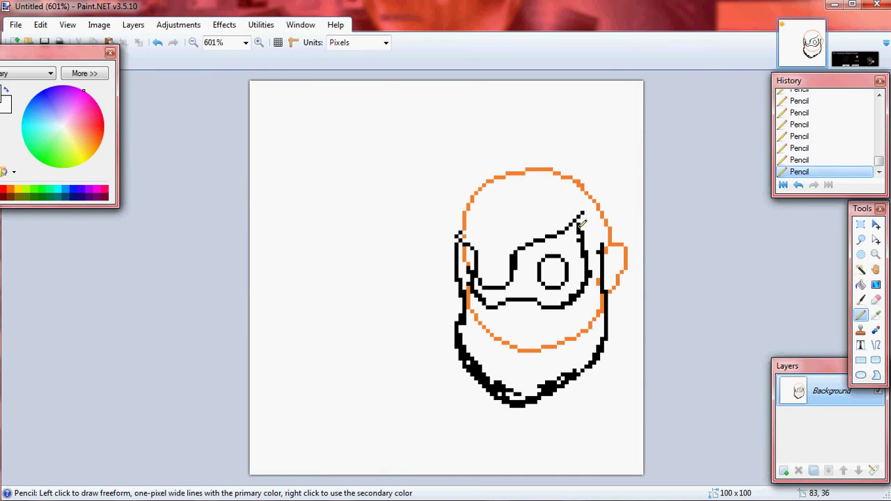
pyautogui.click(854, 60)
pyautogui.click(785, 59)
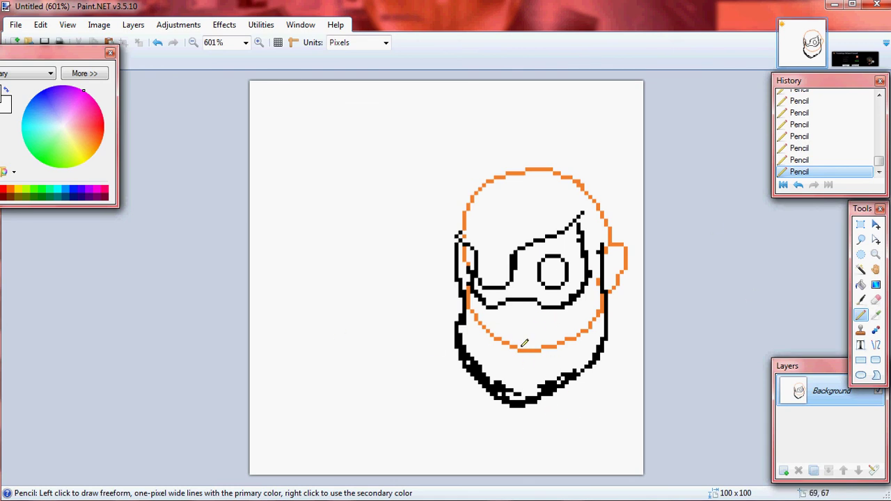
pyautogui.moveTo(537, 340)
pyautogui.mouseDown()
pyautogui.moveTo(516, 350)
pyautogui.moveTo(531, 350)
pyautogui.moveTo(515, 347)
pyautogui.moveTo(517, 319)
pyautogui.mouseUp()
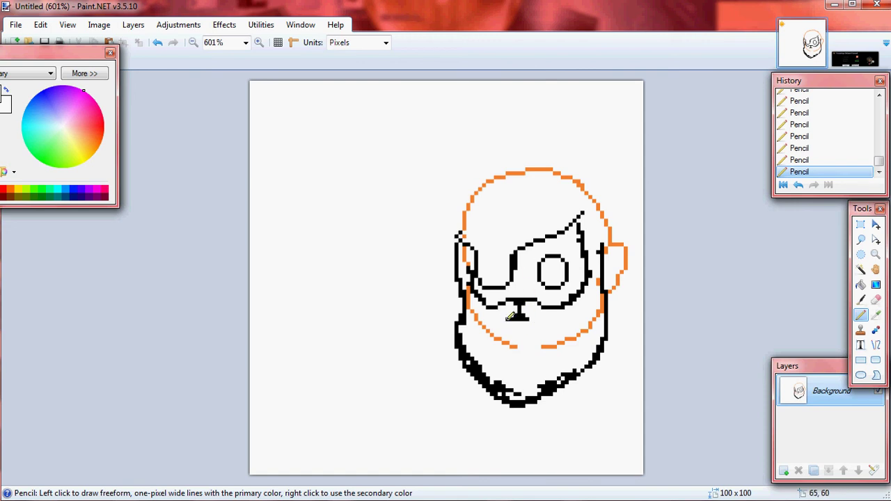
# - Extend the lower mouth line to the left and lengthen it on the right
pyautogui.moveTo(506, 315); pyautogui.dragTo(481, 311)
pyautogui.moveTo(536, 318); pyautogui.dragTo(553, 310)
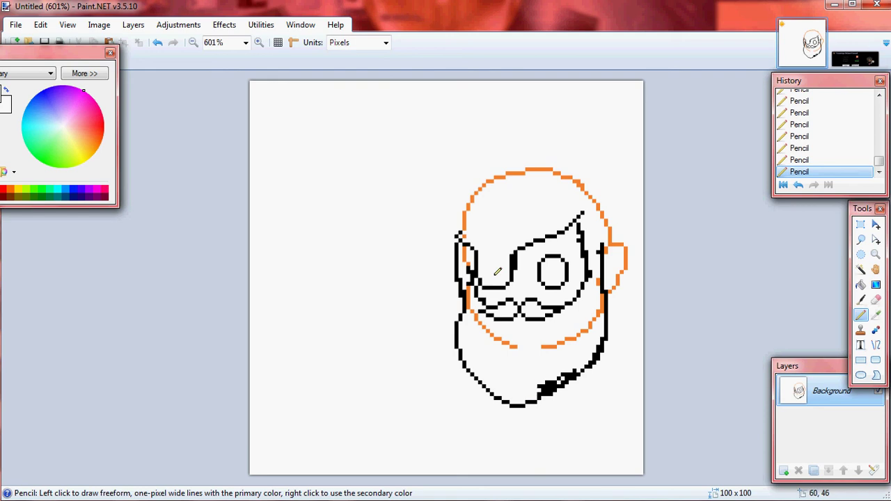
# - Open the axel_pixelart_noback image from the Desktop's GFXapp folder in the photo viewer
pyautogui.click(24, 459)
pyautogui.click(45, 122)
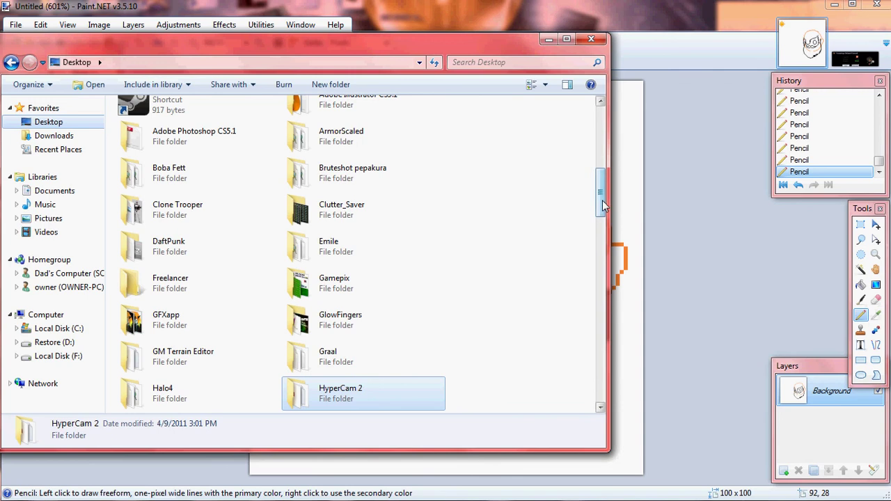
pyautogui.doubleClick(165, 319)
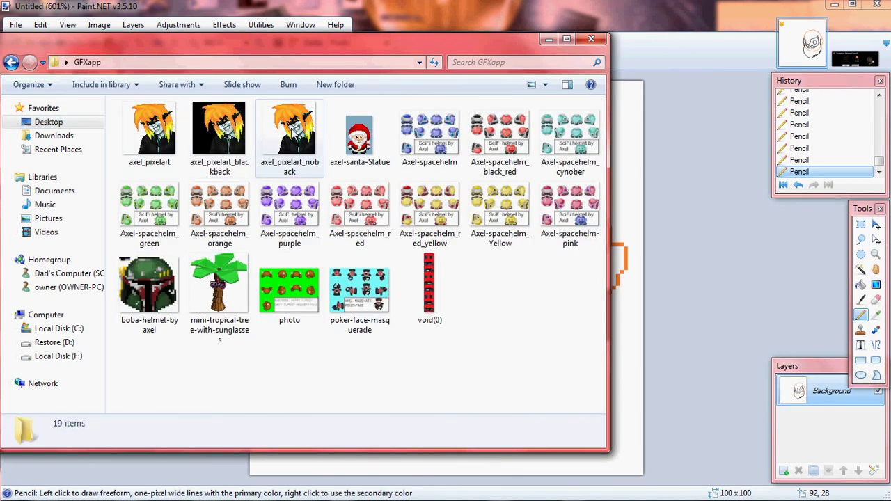
pyautogui.click(291, 134)
pyautogui.press('Return')
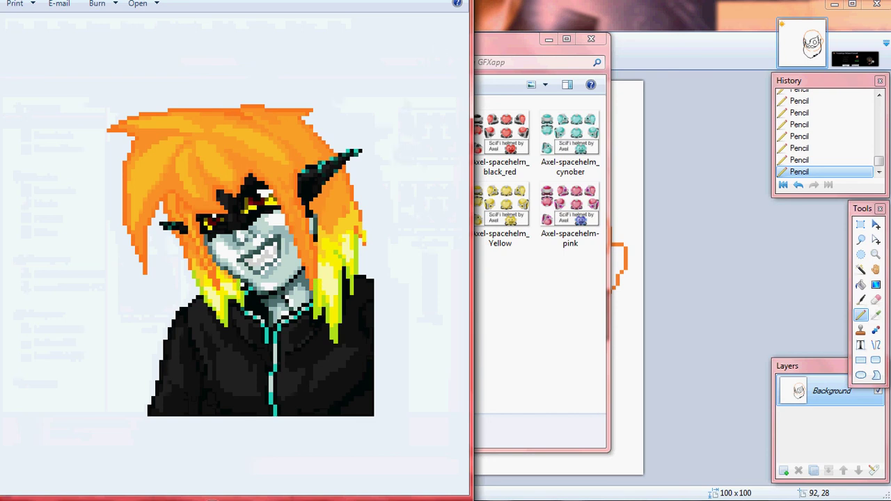
# - Move the photo viewer aside, close it, and minimise the folder window to reveal the drawing
pyautogui.moveTo(354, 12); pyautogui.dragTo(479, 19)
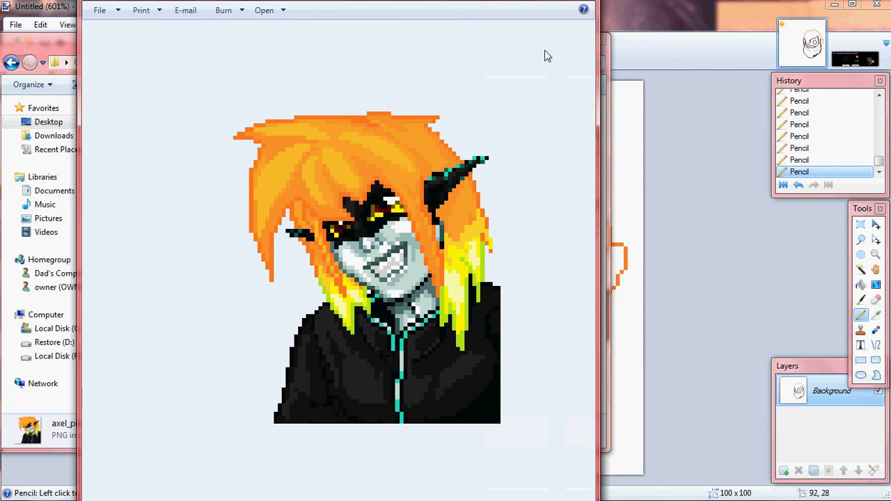
pyautogui.hotkey('alt', 'F4')
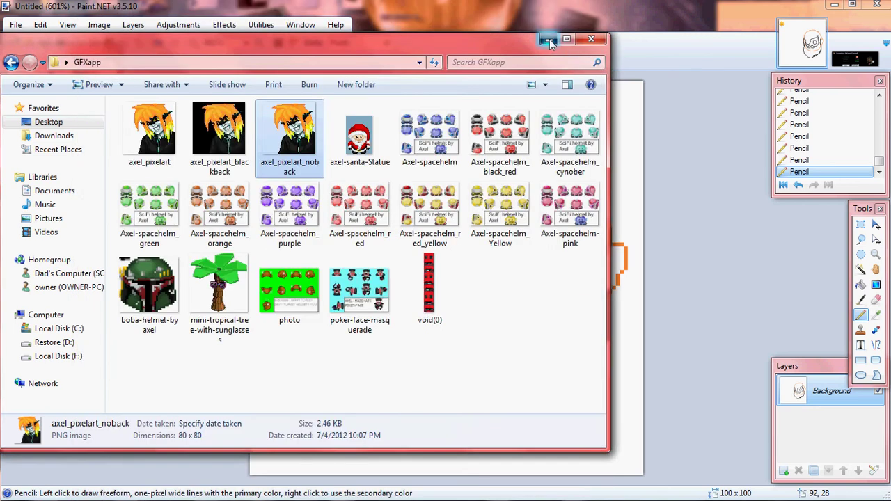
pyautogui.click(549, 46)
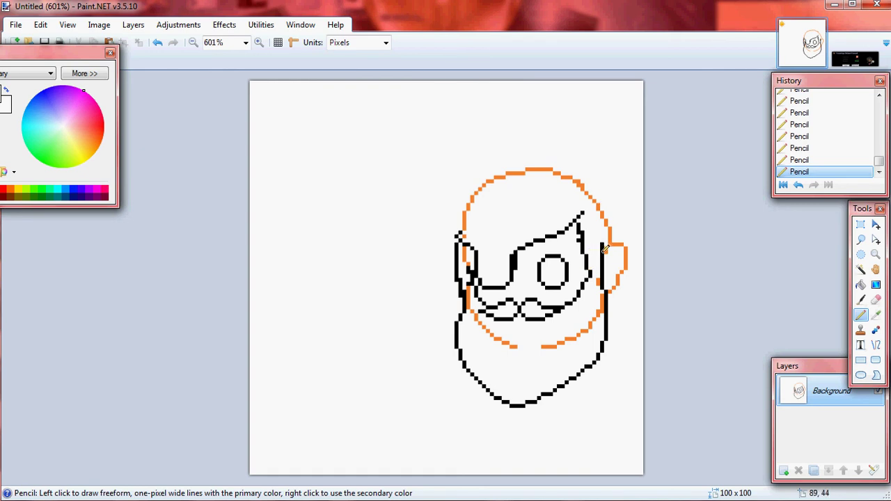
# - Thicken the right face edge, add a lower lip, and fill the left lens's top line and corners
pyautogui.moveTo(604, 270)
pyautogui.mouseDown()
pyautogui.moveTo(606, 249)
pyautogui.moveTo(600, 281)
pyautogui.mouseUp()
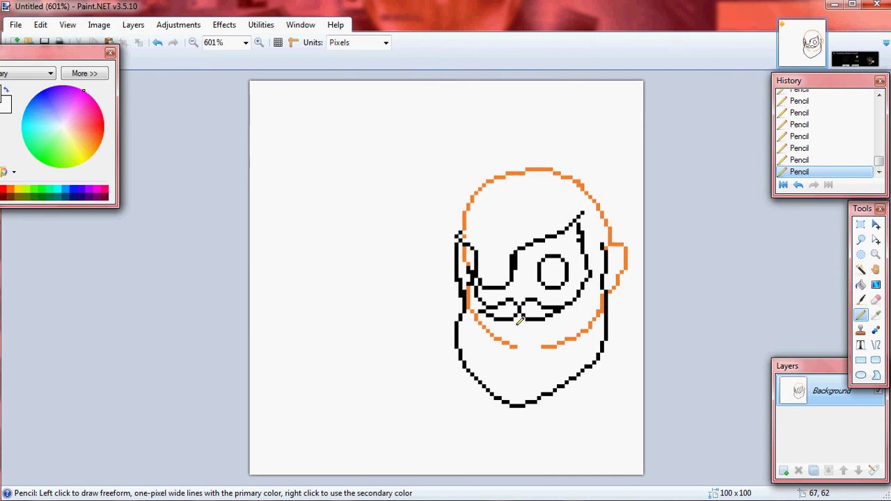
pyautogui.moveTo(515, 317)
pyautogui.mouseDown()
pyautogui.moveTo(513, 326)
pyautogui.moveTo(528, 321)
pyautogui.mouseUp()
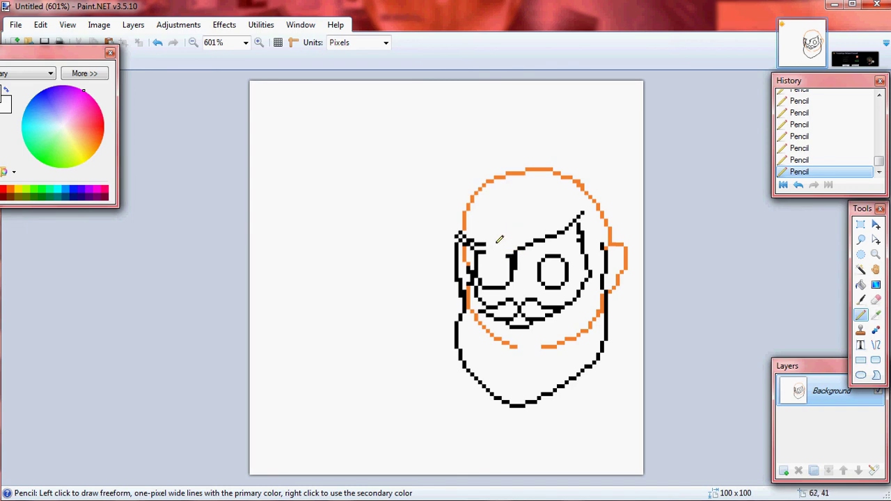
pyautogui.moveTo(492, 241); pyautogui.dragTo(503, 241)
pyautogui.click(496, 249)
pyautogui.moveTo(492, 255); pyautogui.dragTo(497, 251)
pyautogui.click(513, 254)
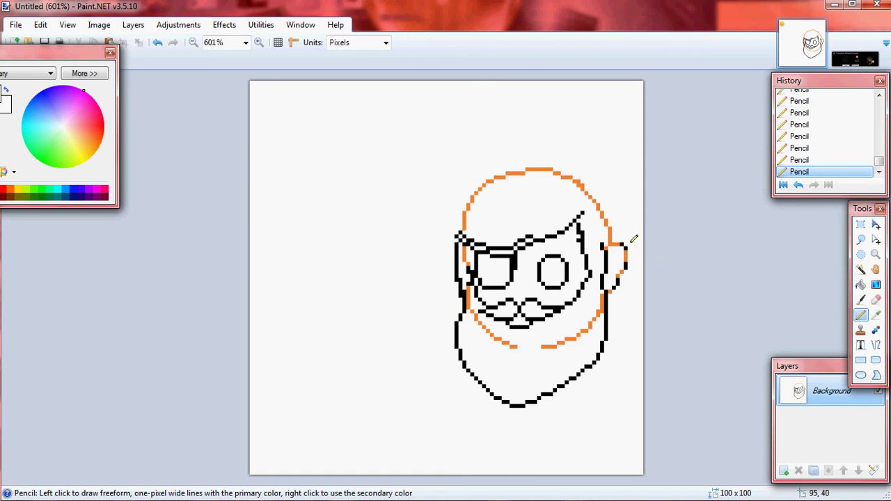
# - Trace the right ear's outline in black, sampling the ear-edge colour with the Color Picker
pyautogui.moveTo(626, 270)
pyautogui.mouseDown()
pyautogui.moveTo(609, 251)
pyautogui.moveTo(615, 285)
pyautogui.mouseUp()
pyautogui.click(875, 314)
pyautogui.click(614, 242)
pyautogui.click(860, 315)
pyautogui.click(875, 314)
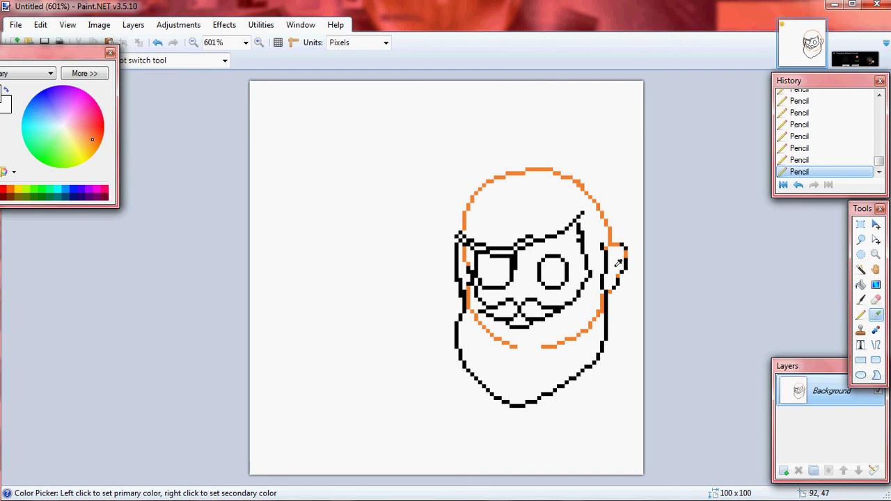
pyautogui.click(860, 314)
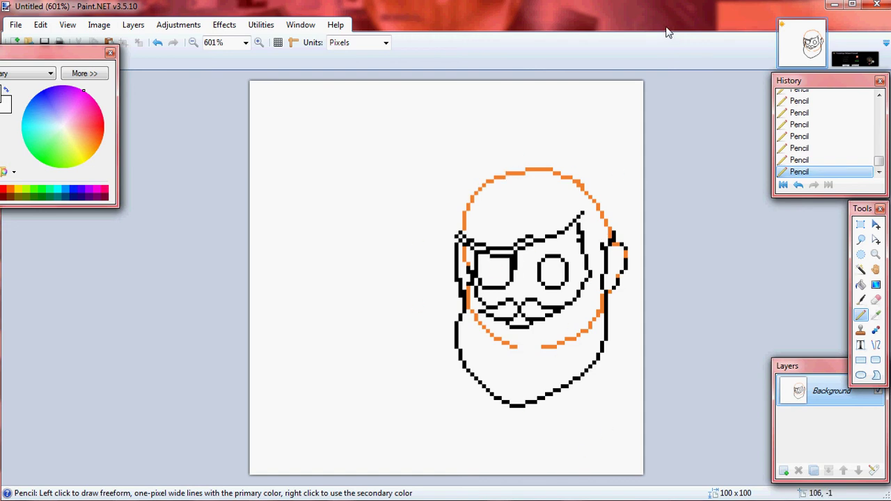
# - Check the reference profile, then erase the lower-right orange guide arc from the beard
pyautogui.click(839, 57)
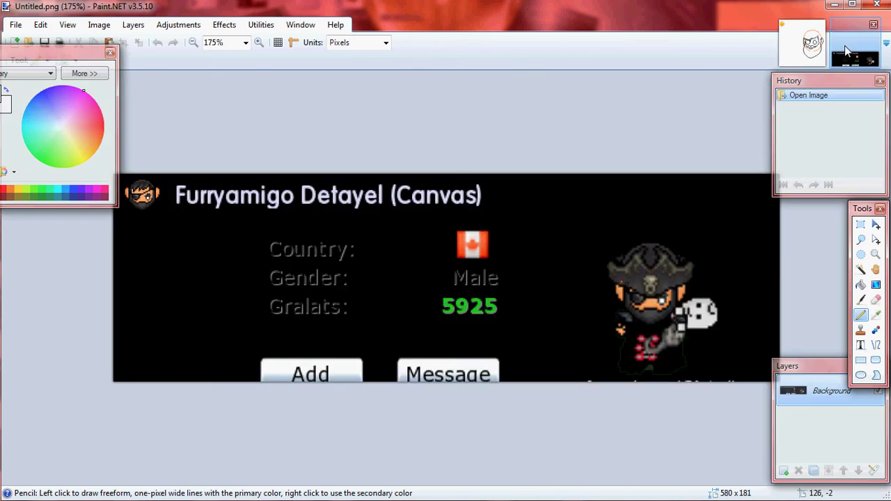
pyautogui.click(811, 43)
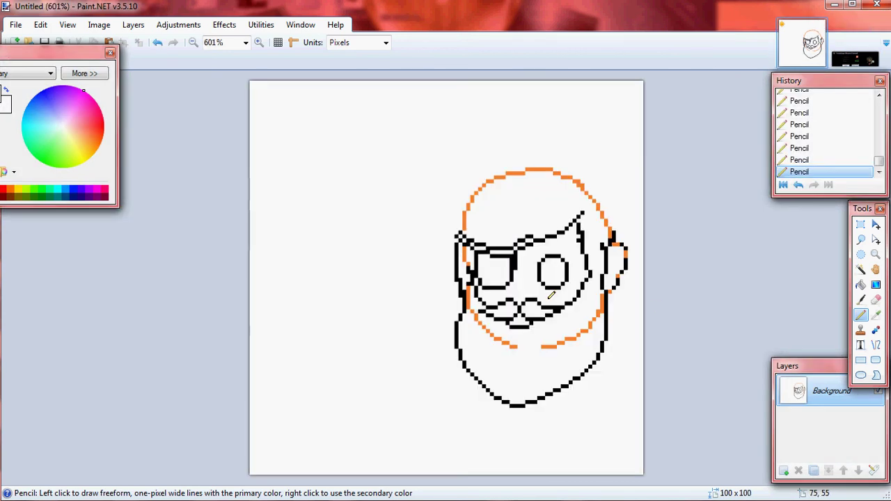
pyautogui.moveTo(547, 341)
pyautogui.mouseDown()
pyautogui.moveTo(593, 325)
pyautogui.moveTo(602, 295)
pyautogui.moveTo(602, 313)
pyautogui.moveTo(526, 344)
pyautogui.moveTo(507, 339)
pyautogui.moveTo(520, 348)
pyautogui.moveTo(488, 331)
pyautogui.moveTo(471, 285)
pyautogui.mouseUp()
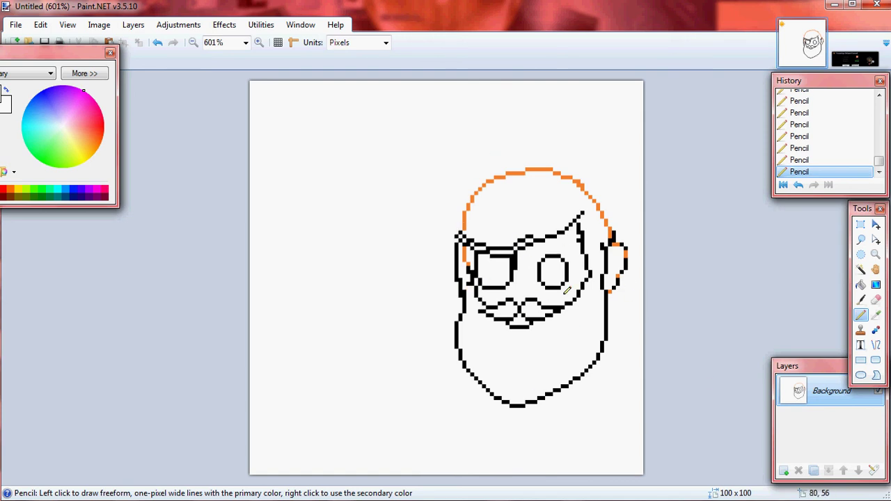
# - Undo, then redo, the recent strokes in History
pyautogui.click(157, 43)
pyautogui.click(157, 44)
pyautogui.click(158, 43)
pyautogui.click(158, 44)
pyautogui.click(173, 43)
pyautogui.click(172, 42)
pyautogui.click(173, 42)
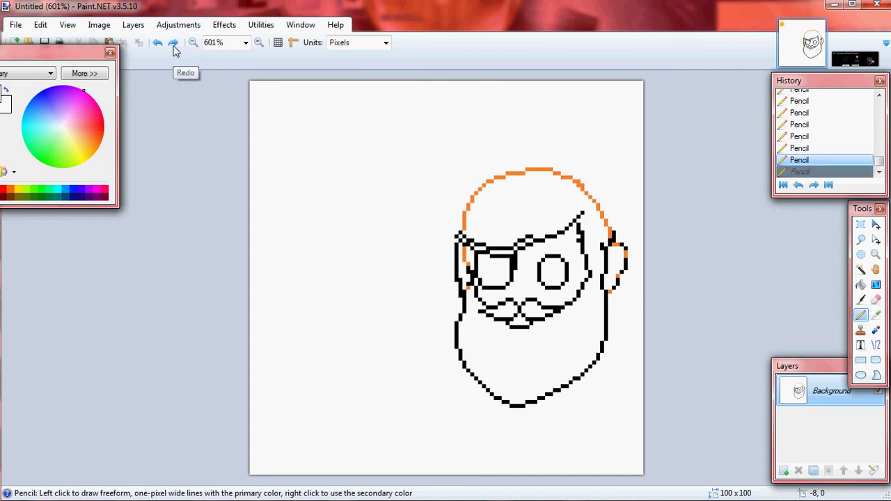
# - Sample the ring's orange and add skin pixels on the cheek beside the moustache
pyautogui.click(876, 314)
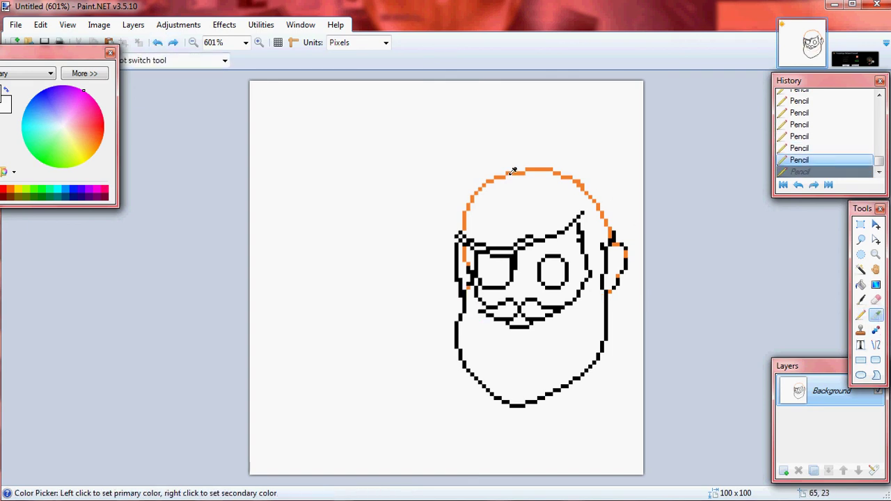
pyautogui.click(860, 314)
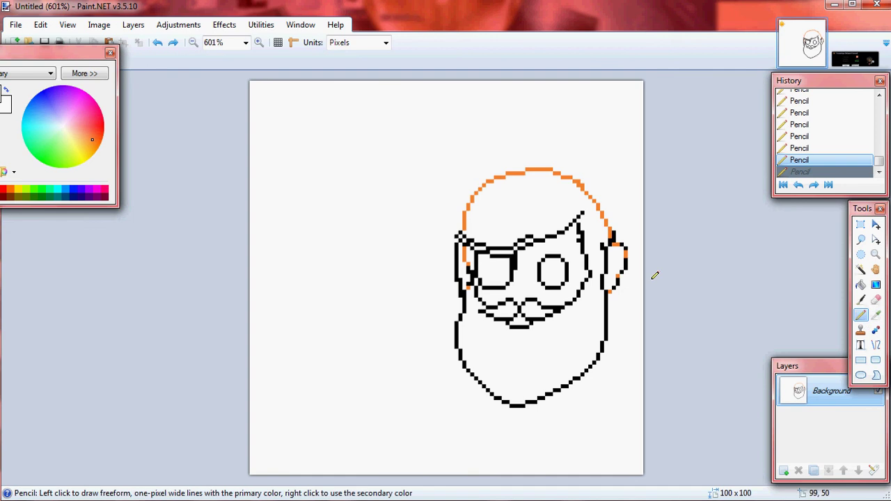
pyautogui.moveTo(564, 299); pyautogui.dragTo(569, 300)
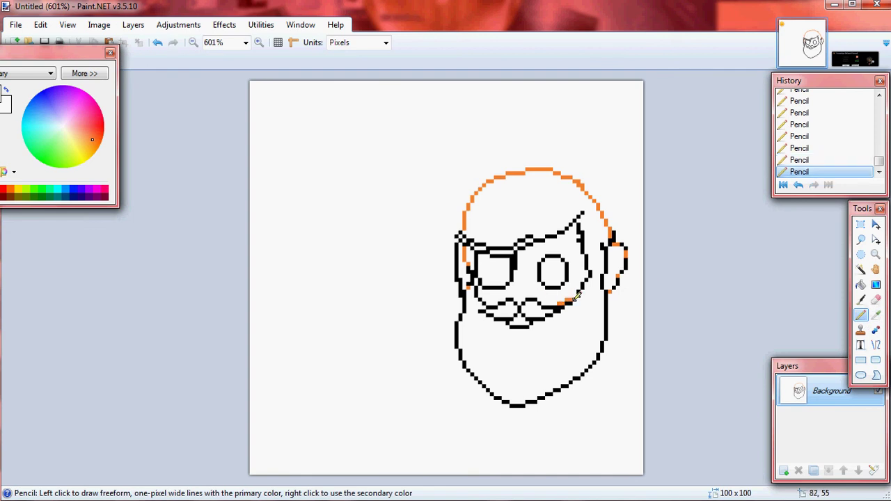
# - Undo the last orange stroke with Edit > Undo, then redraw orange cheek pixels near the moustache
pyautogui.click(98, 24)
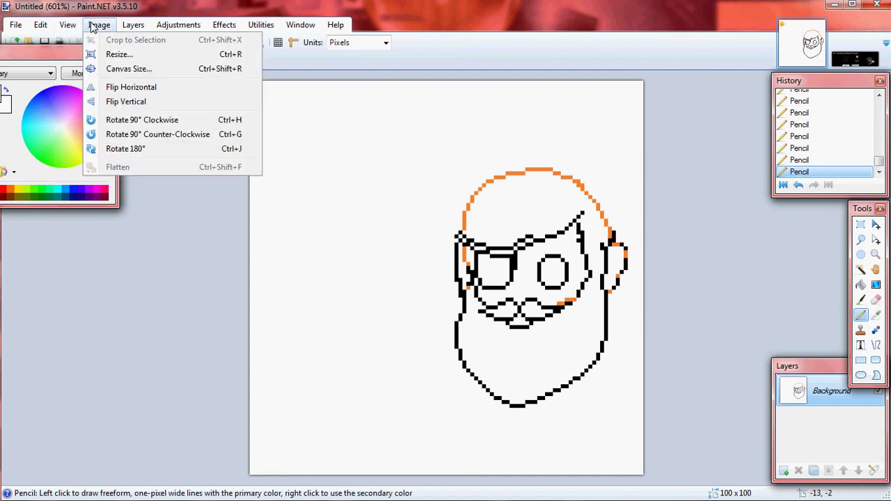
pyautogui.moveTo(40, 25)
pyautogui.click(55, 40)
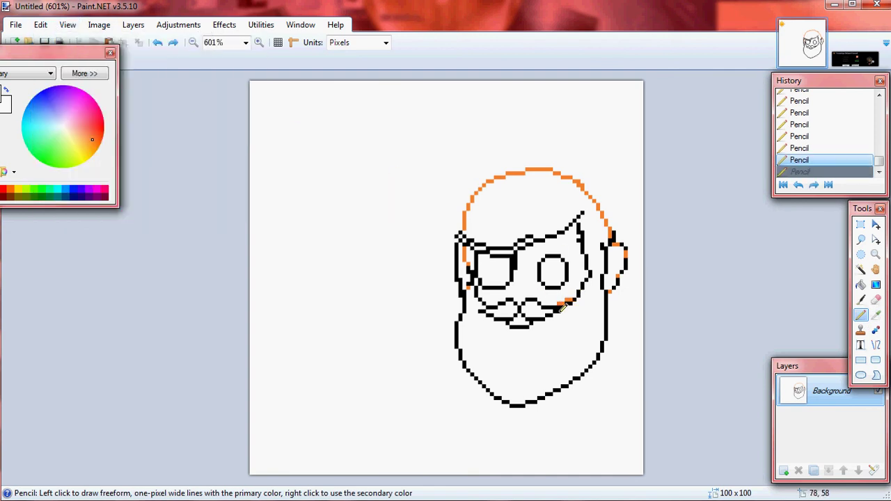
pyautogui.moveTo(561, 301); pyautogui.dragTo(583, 281)
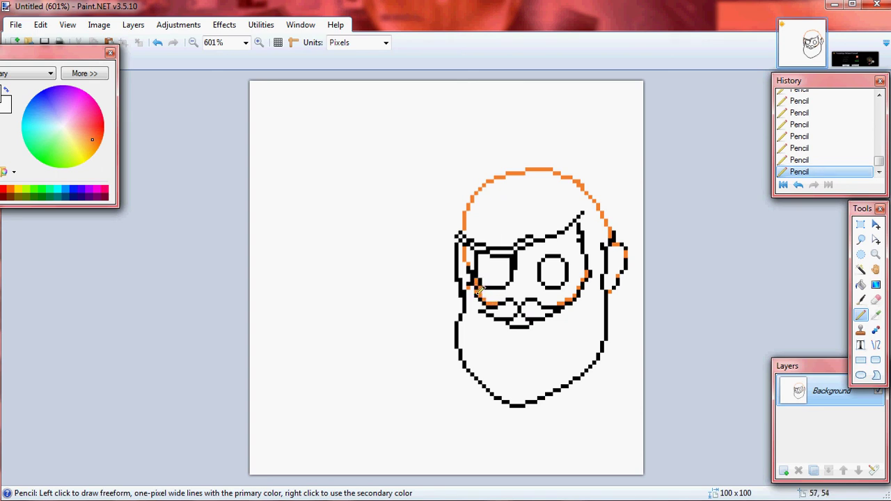
pyautogui.click(157, 42)
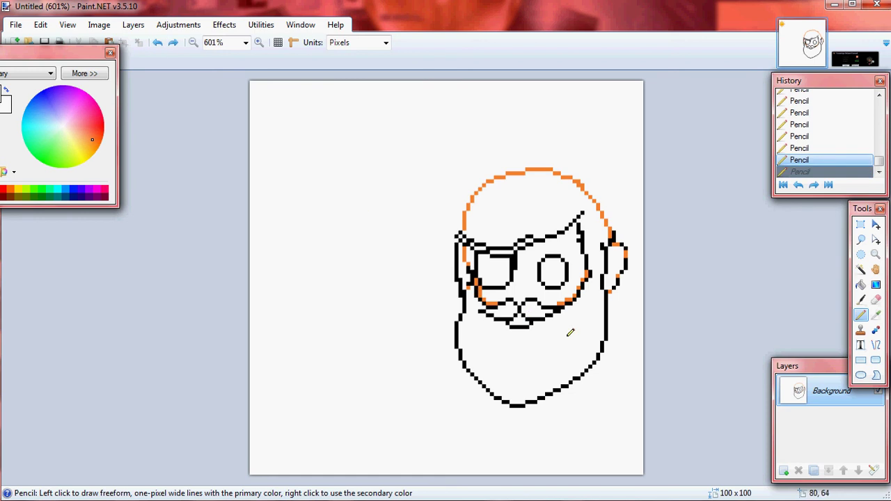
pyautogui.click(533, 293)
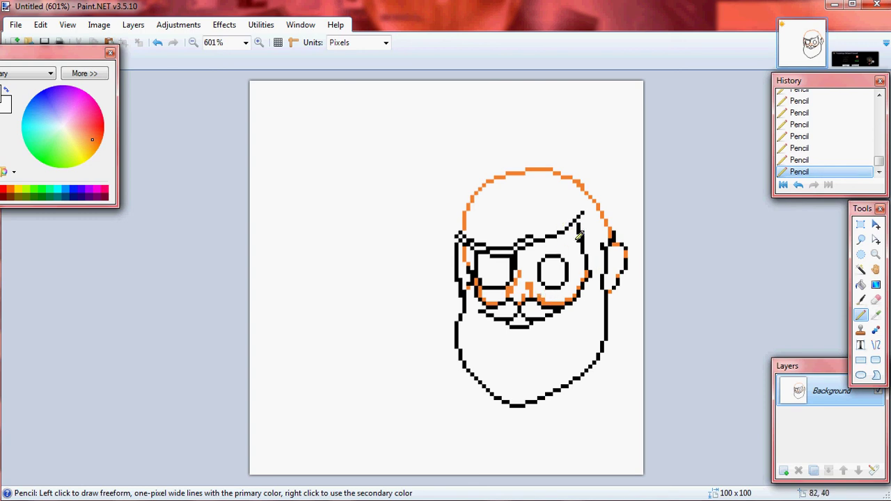
# - Add a short black line left of the right lens, then undo a stray orange scalp stroke
pyautogui.moveTo(579, 235)
pyautogui.mouseDown()
pyautogui.moveTo(581, 242)
pyautogui.moveTo(584, 270)
pyautogui.moveTo(582, 232)
pyautogui.mouseUp()
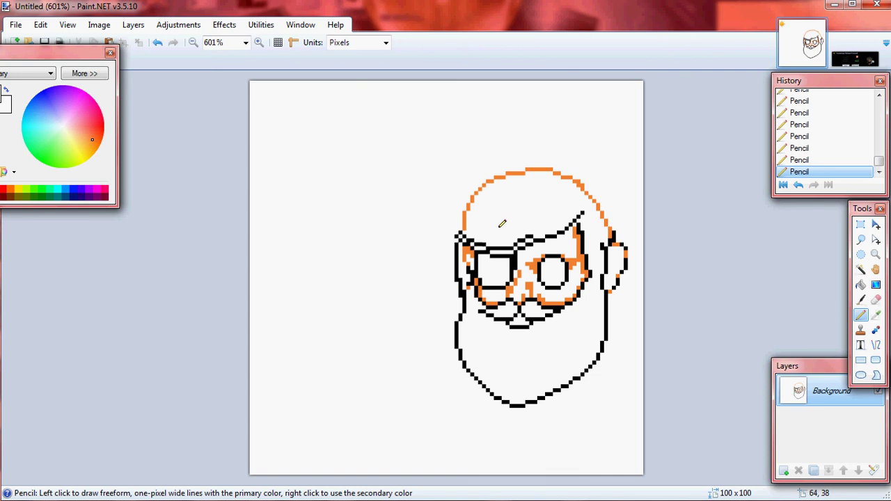
pyautogui.moveTo(515, 249); pyautogui.dragTo(482, 197)
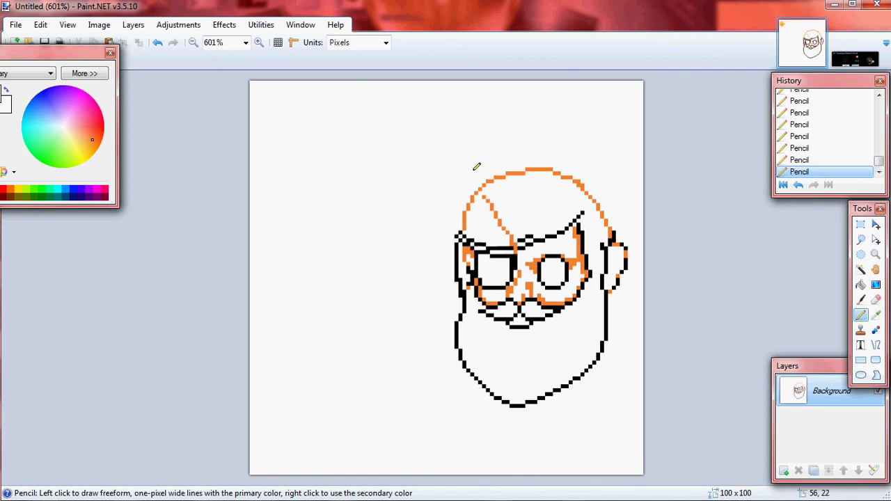
pyautogui.click(157, 42)
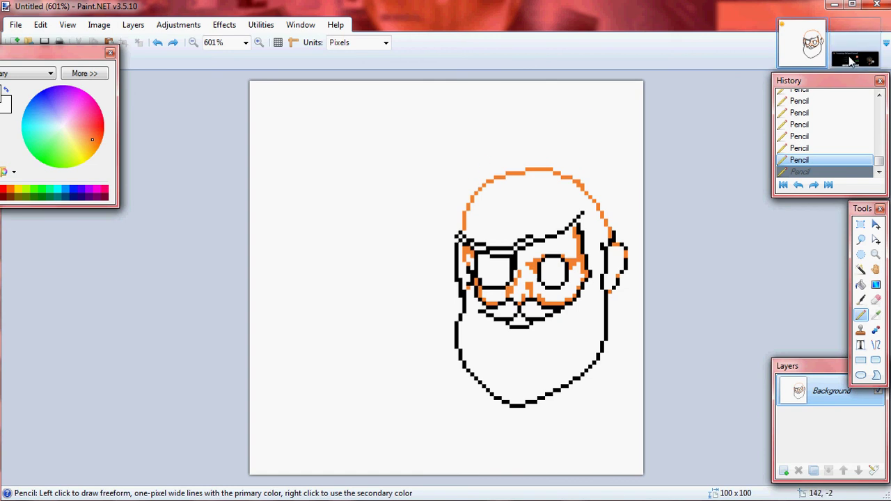
# - Sample a skin colour from the avatar icon in the profile screenshot
pyautogui.click(854, 61)
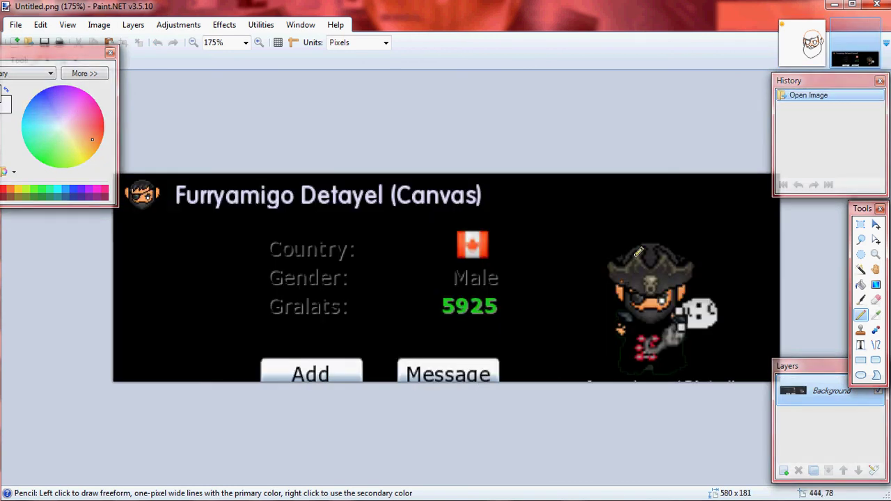
pyautogui.click(875, 314)
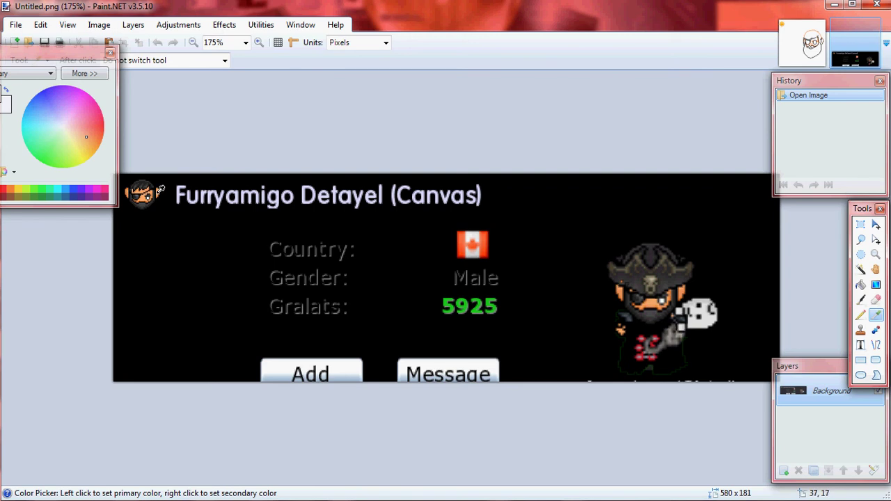
pyautogui.click(160, 188)
# - Draw paler orange skin pixels near the right eyepiece with the Pencil on the face sketch
pyautogui.click(812, 43)
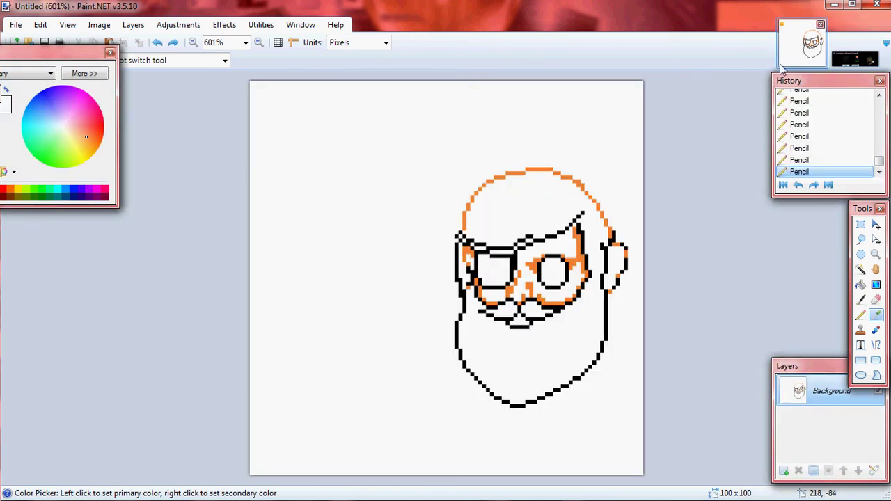
pyautogui.click(860, 315)
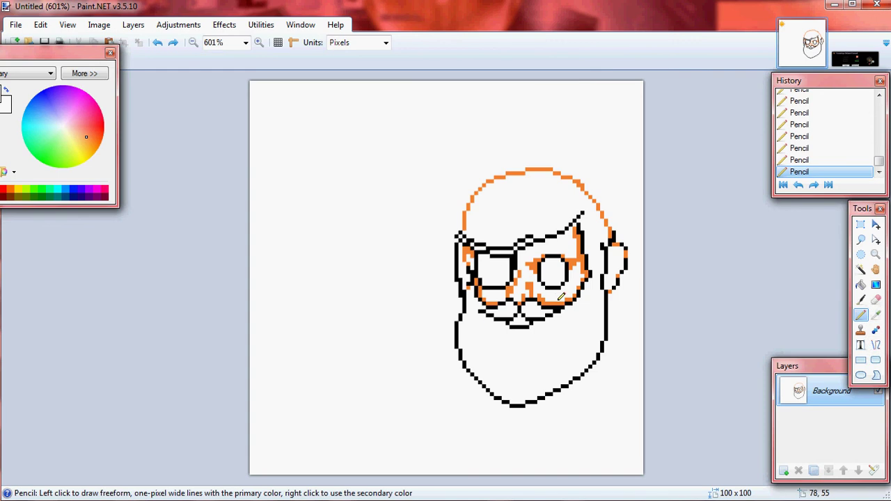
pyautogui.moveTo(558, 294); pyautogui.dragTo(568, 287)
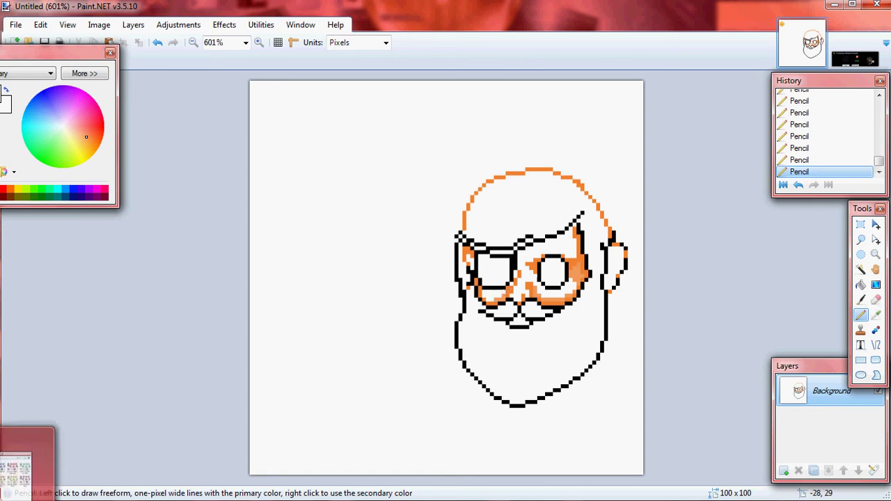
pyautogui.click(18, 468)
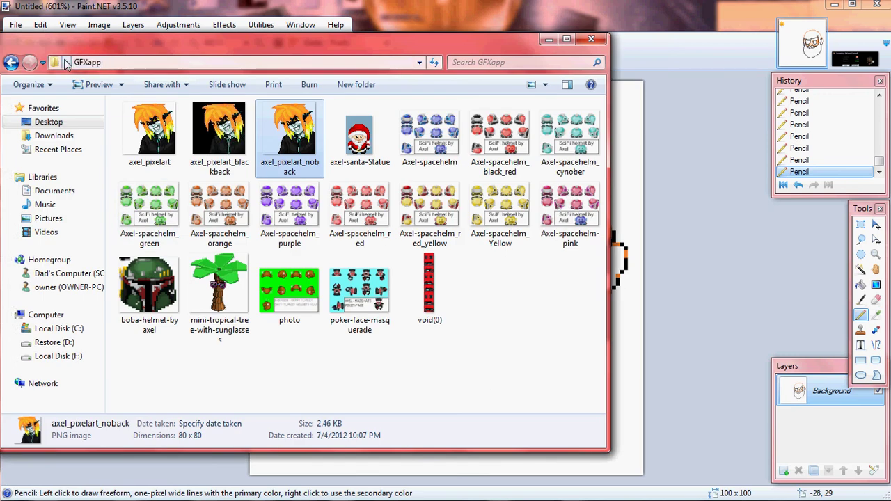
pyautogui.click(45, 122)
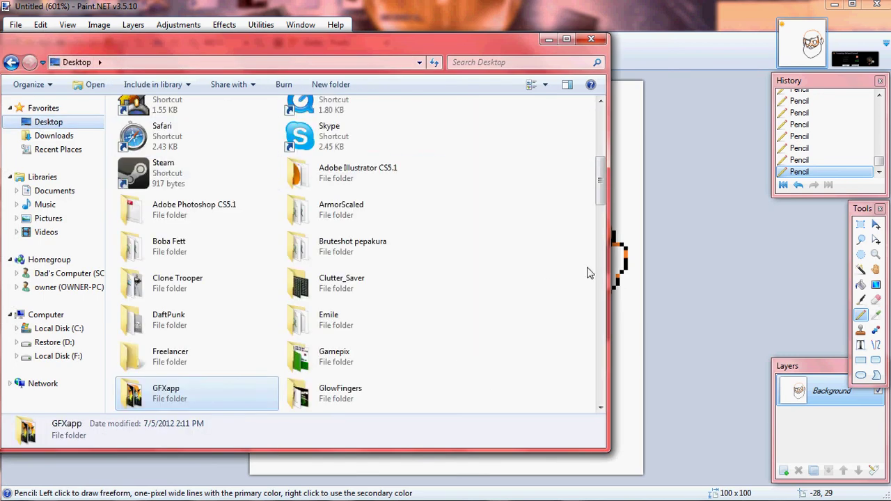
pyautogui.moveTo(602, 200); pyautogui.dragTo(600, 264)
pyautogui.doubleClick(167, 319)
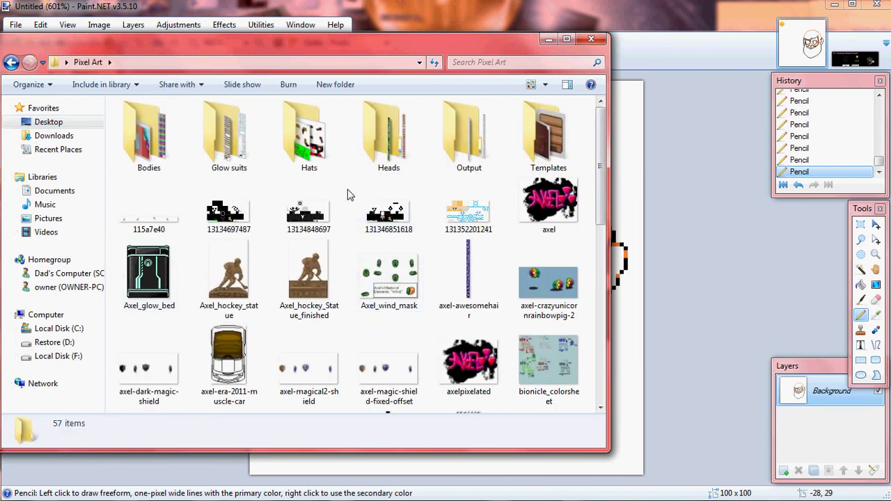
pyautogui.moveTo(597, 199); pyautogui.dragTo(592, 350)
pyautogui.click(401, 201)
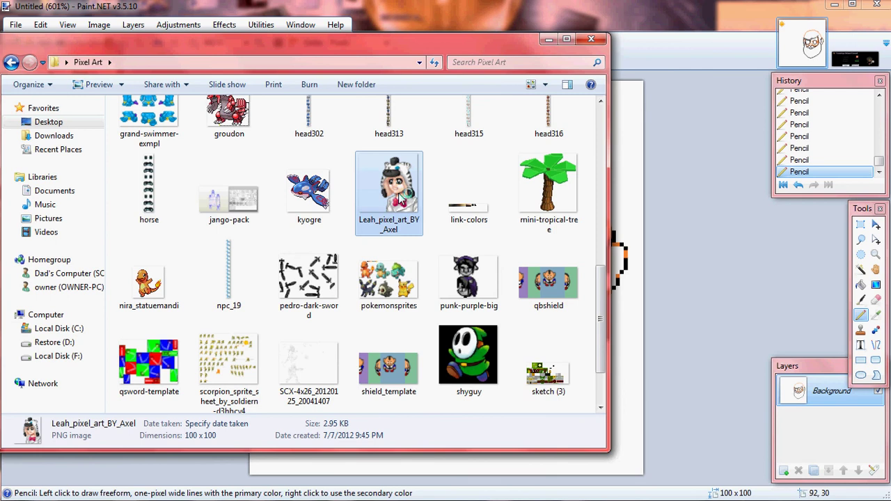
pyautogui.doubleClick(401, 200)
pyautogui.scroll(5, 390, 217)
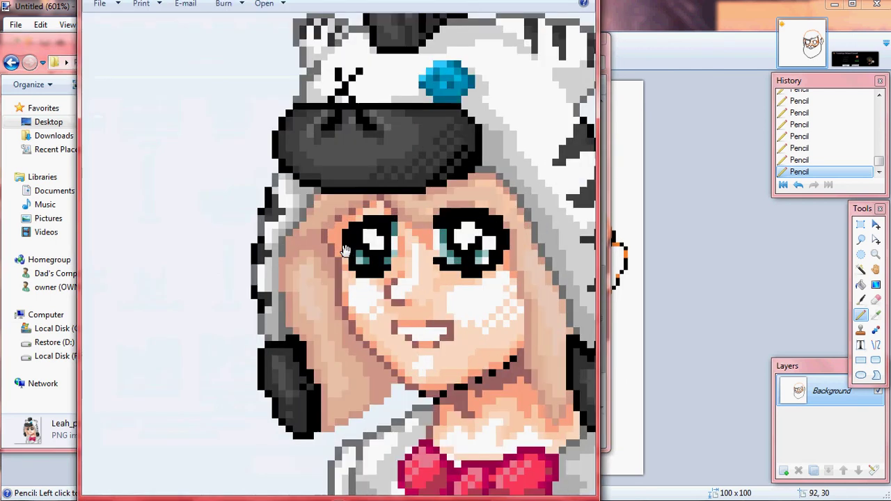
pyautogui.scroll(-1, 345, 251)
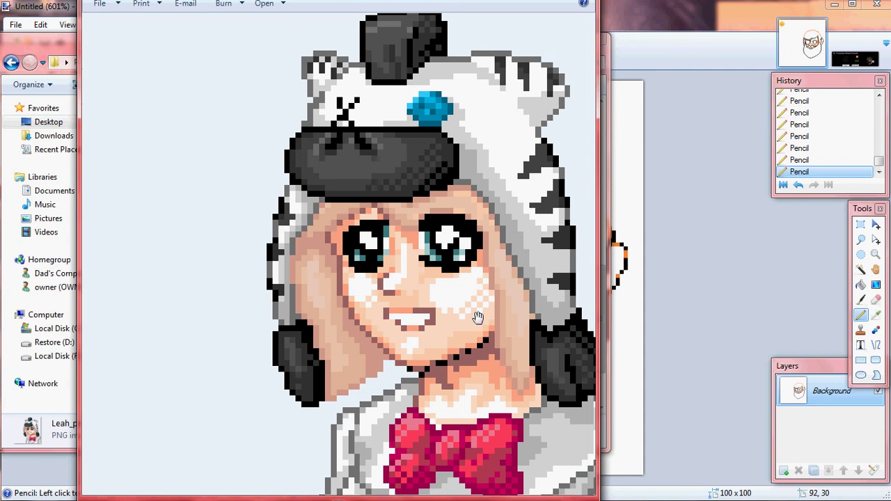
pyautogui.scroll(-5, 445, 296)
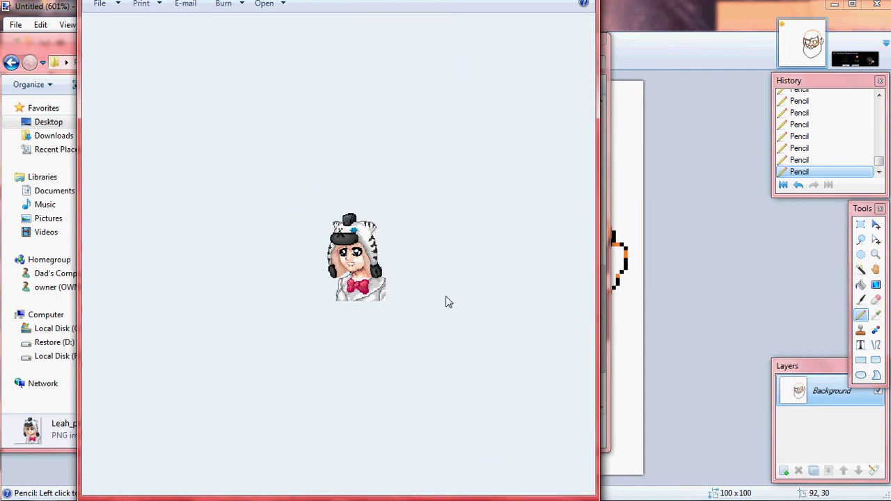
pyautogui.scroll(2, 445, 296)
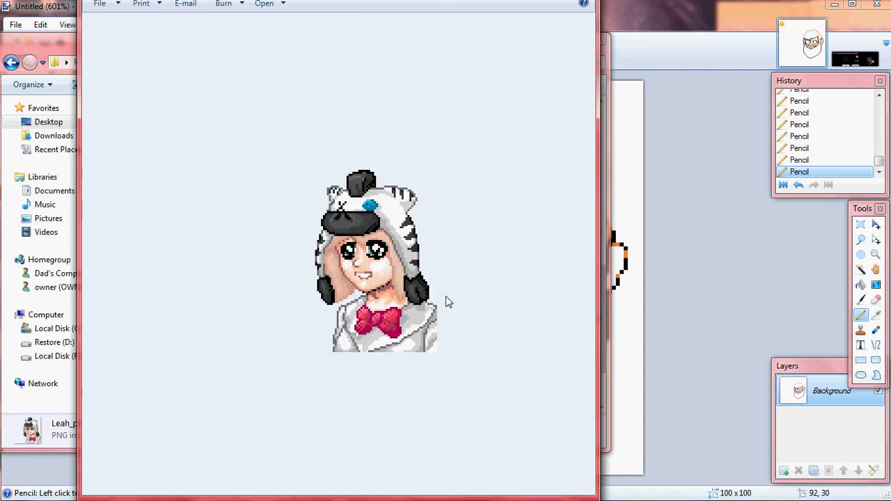
pyautogui.scroll(-2, 447, 301)
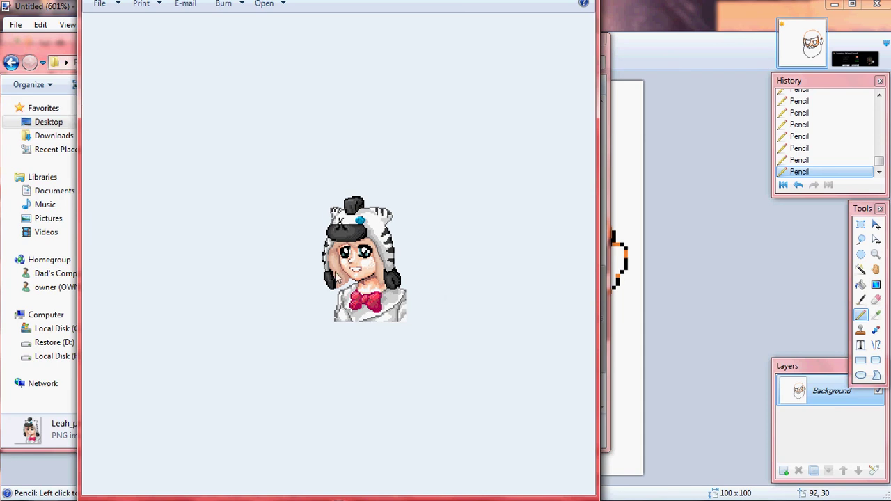
pyautogui.press('super+Left')
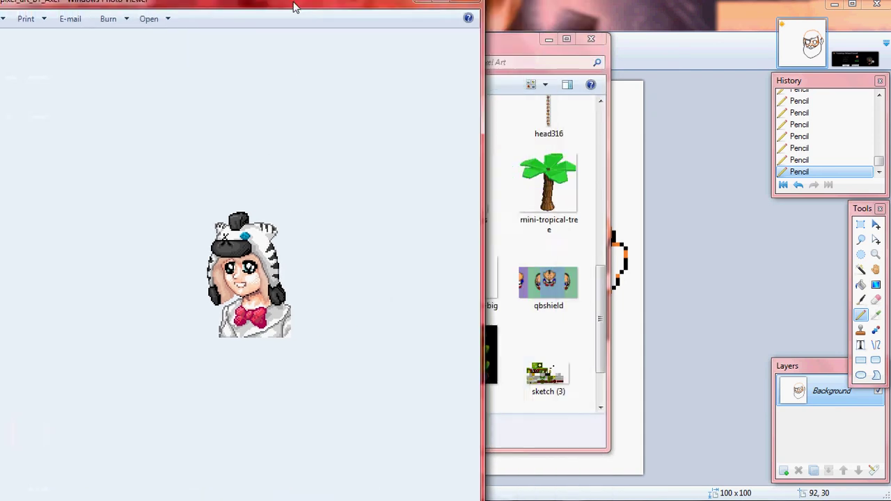
pyautogui.press('super+Right')
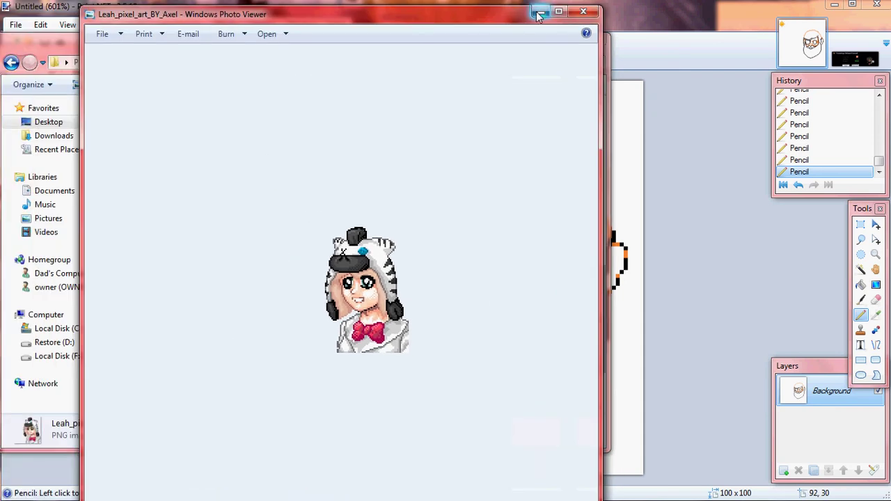
pyautogui.click(584, 13)
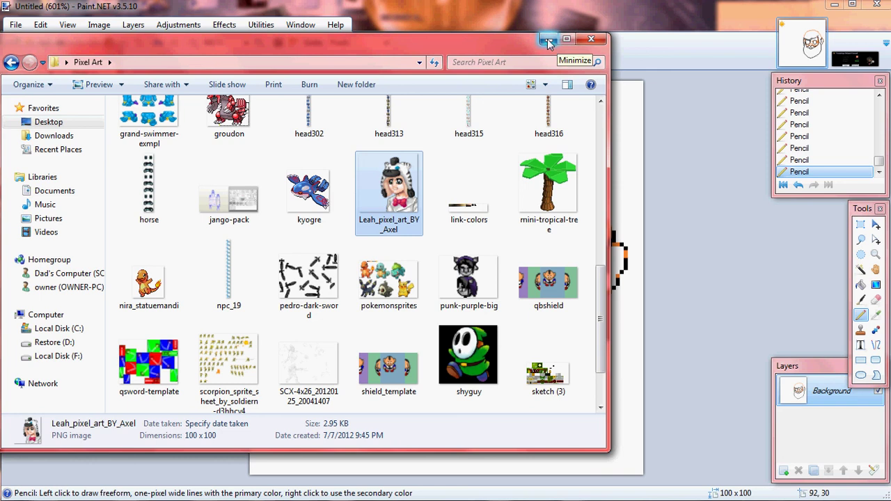
# - Minimize Explorer to reveal the face sketch in Paint.NET
pyautogui.click(550, 40)
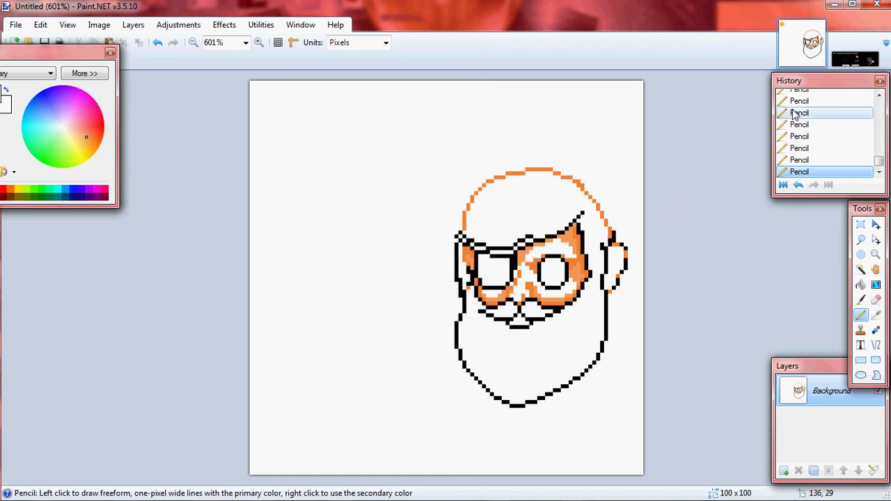
# - Sample a lighter tone from the pirate in the profile screenshot, then return to the sketch
pyautogui.click(842, 66)
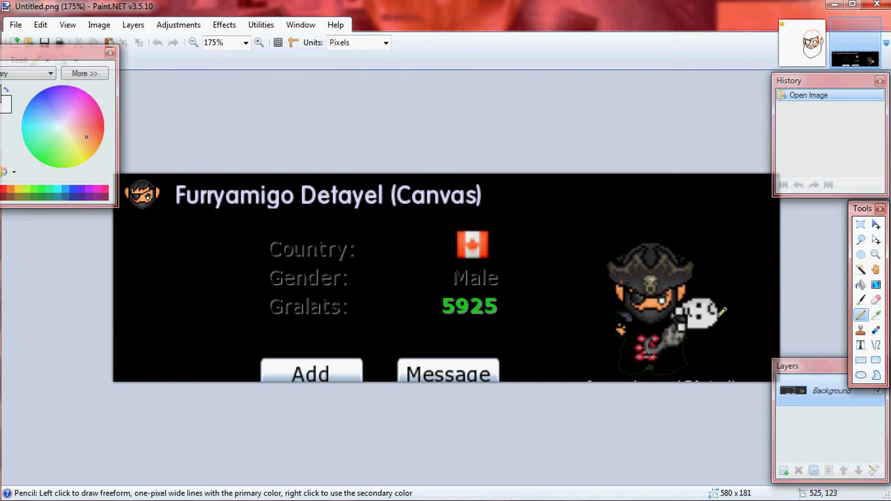
pyautogui.press('k')
pyautogui.click(651, 298)
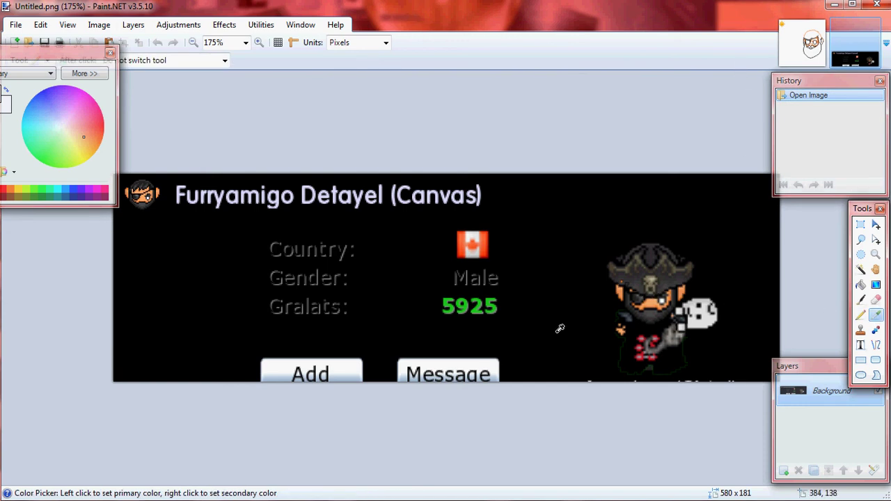
pyautogui.click(862, 315)
pyautogui.click(801, 43)
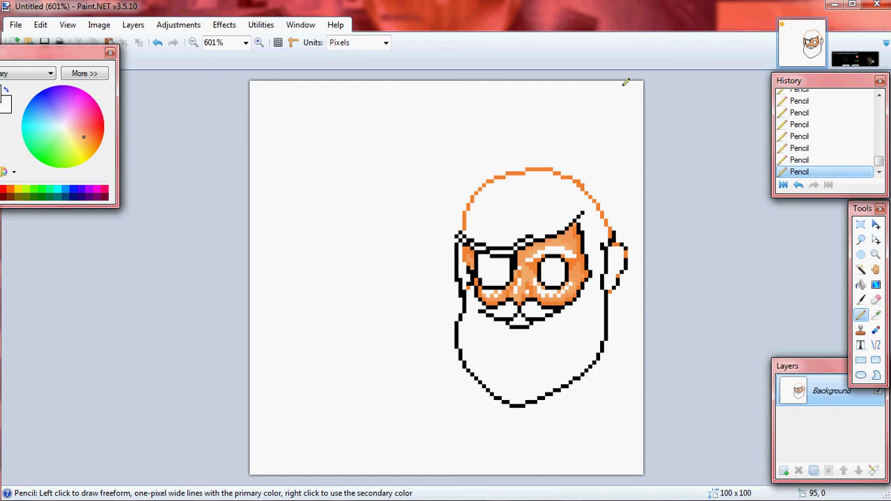
# - Compare with the reference screenshot and add a shading pixel on the right ear
pyautogui.click(838, 60)
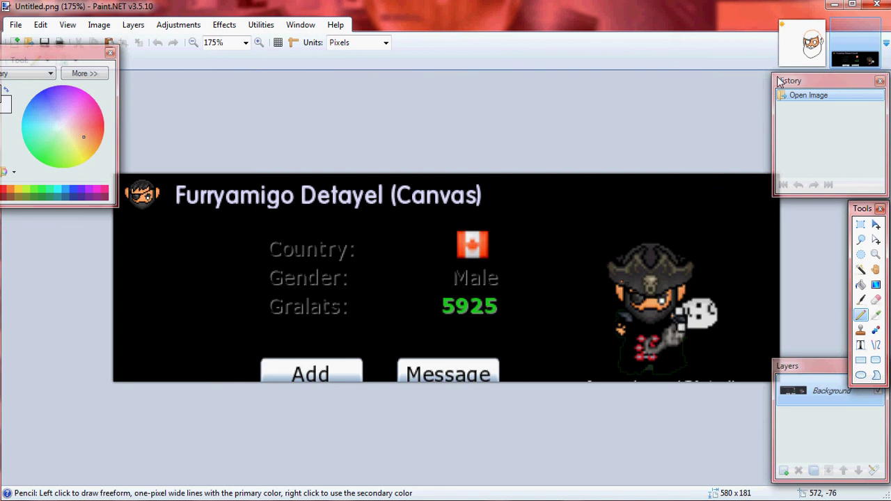
pyautogui.click(805, 55)
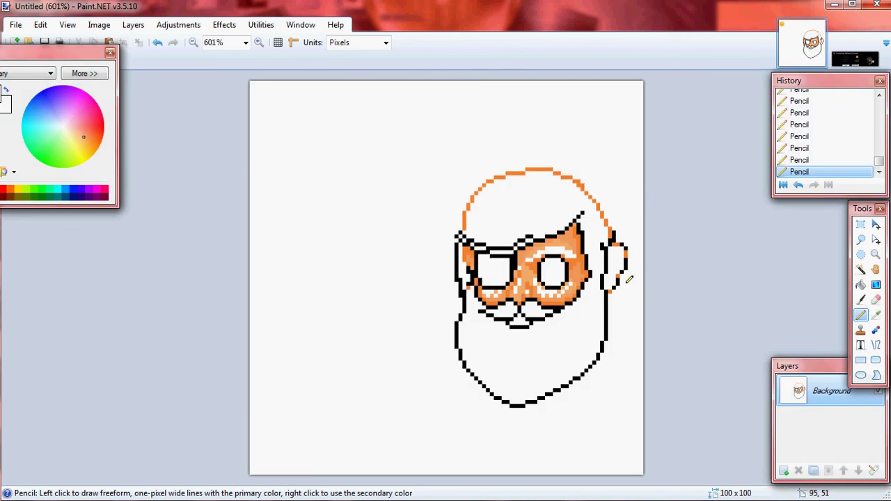
pyautogui.click(839, 56)
pyautogui.click(806, 56)
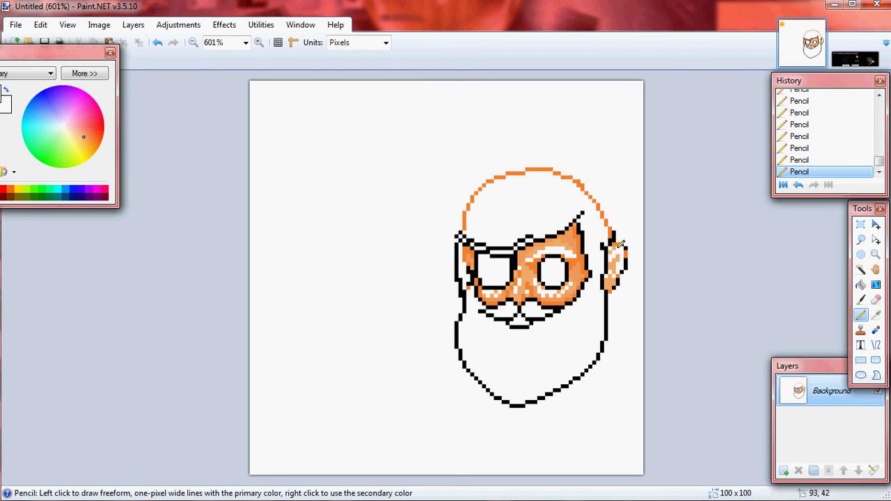
pyautogui.click(624, 245)
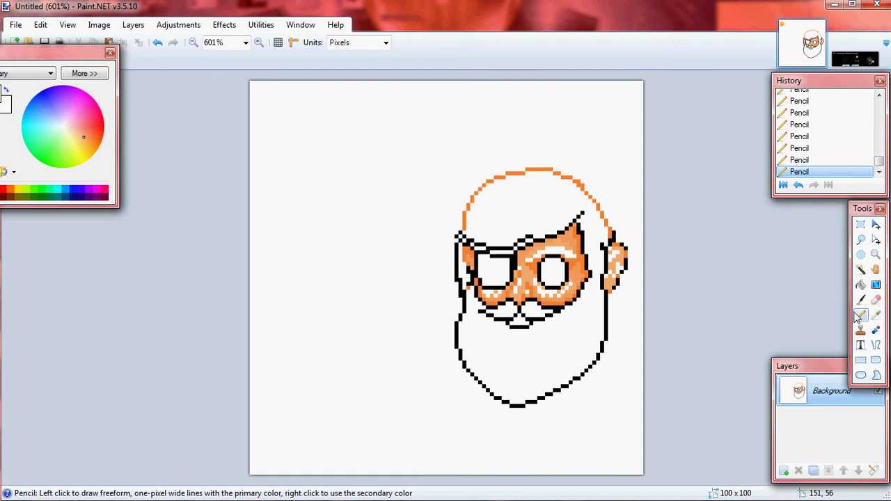
# - Sample a deeper orange from the face and shade the right ear with new pixels
pyautogui.click(875, 314)
pyautogui.click(576, 258)
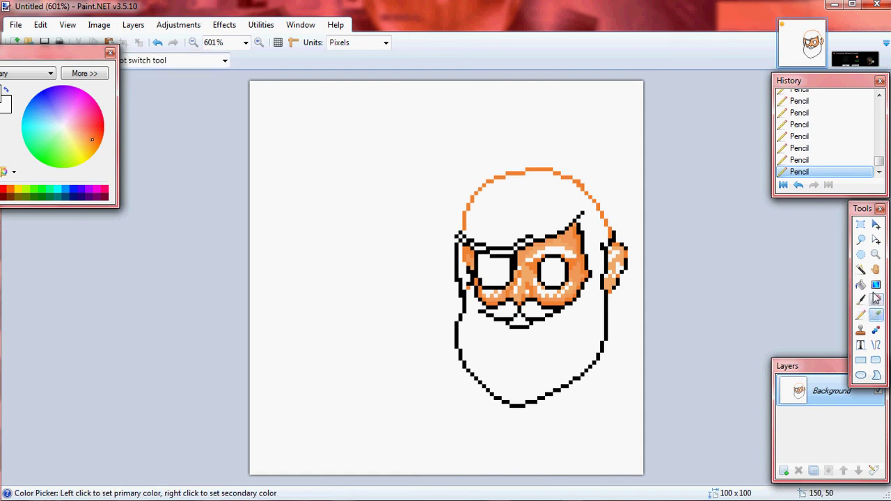
pyautogui.click(861, 314)
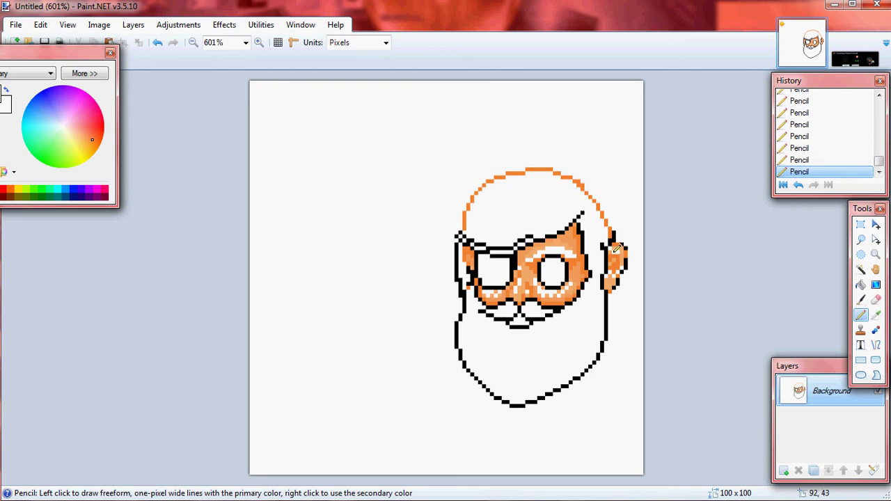
pyautogui.click(876, 314)
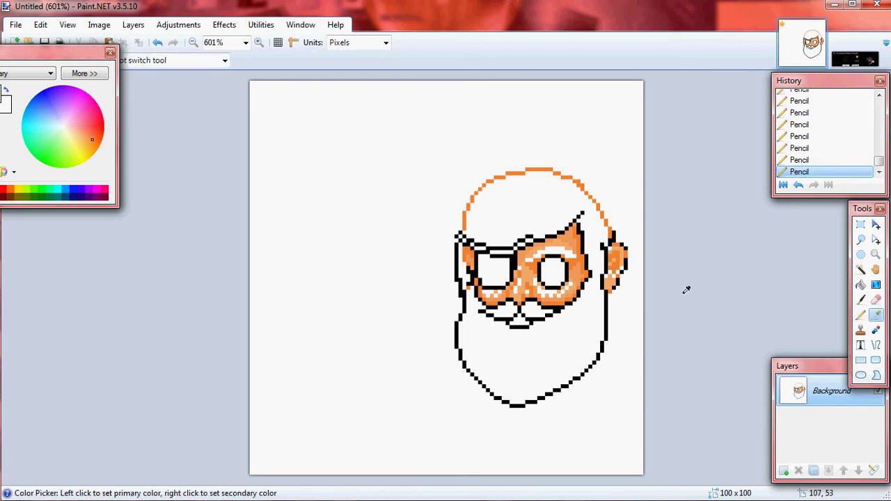
pyautogui.click(577, 270)
pyautogui.click(861, 314)
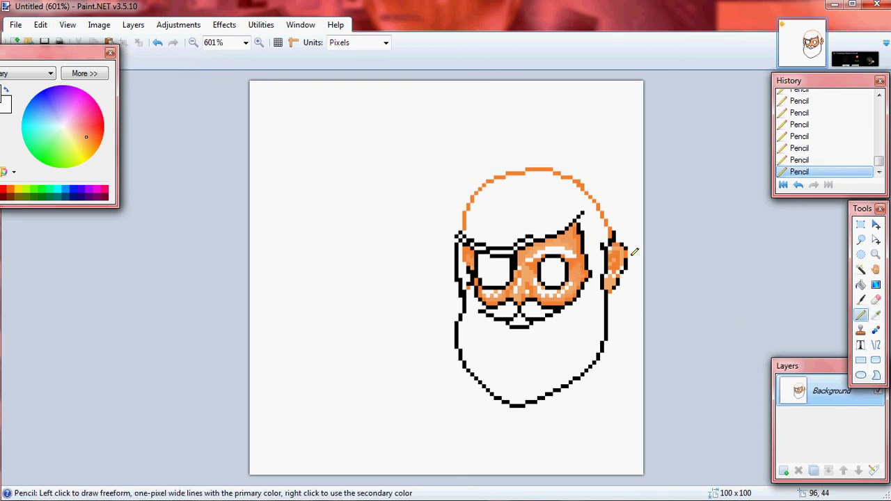
pyautogui.moveTo(617, 251); pyautogui.dragTo(618, 259)
# - Sample a skin tone from the ear for further shading
pyautogui.click(876, 314)
pyautogui.click(627, 254)
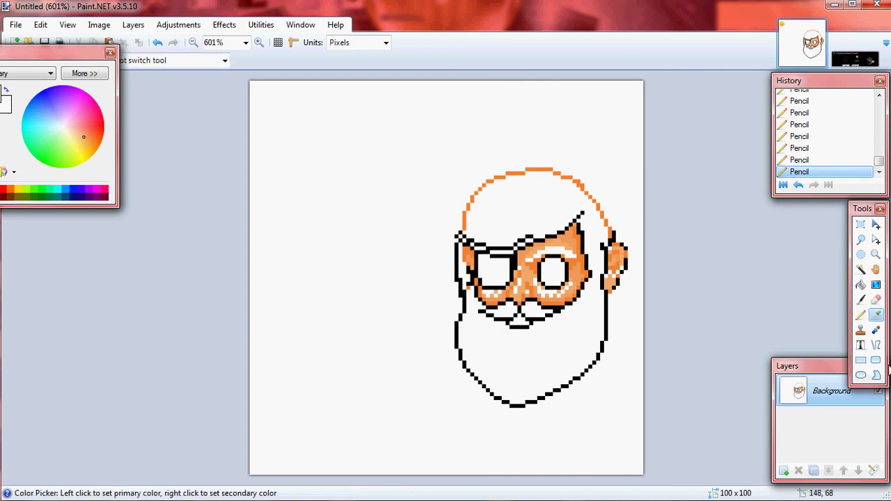
pyautogui.click(860, 314)
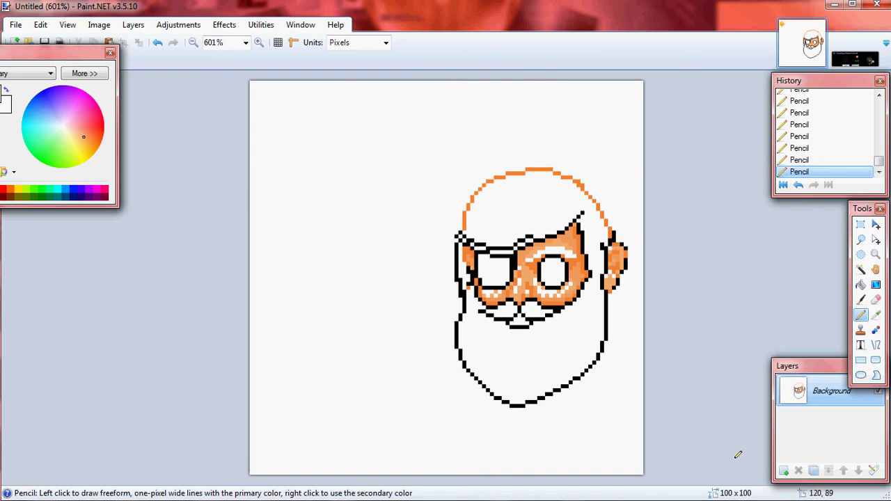
# - Sample a more saturated orange from the face and colour the chin under the moustache
pyautogui.click(519, 319)
pyautogui.click(875, 314)
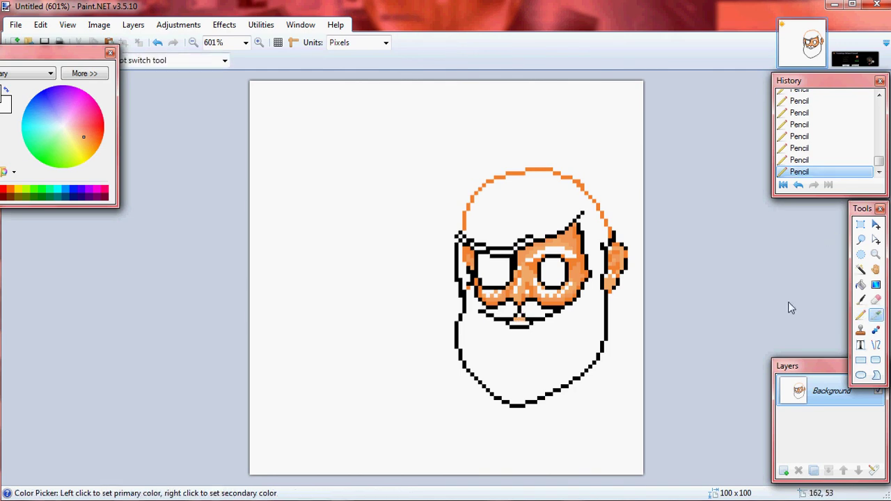
pyautogui.click(533, 285)
pyautogui.click(861, 315)
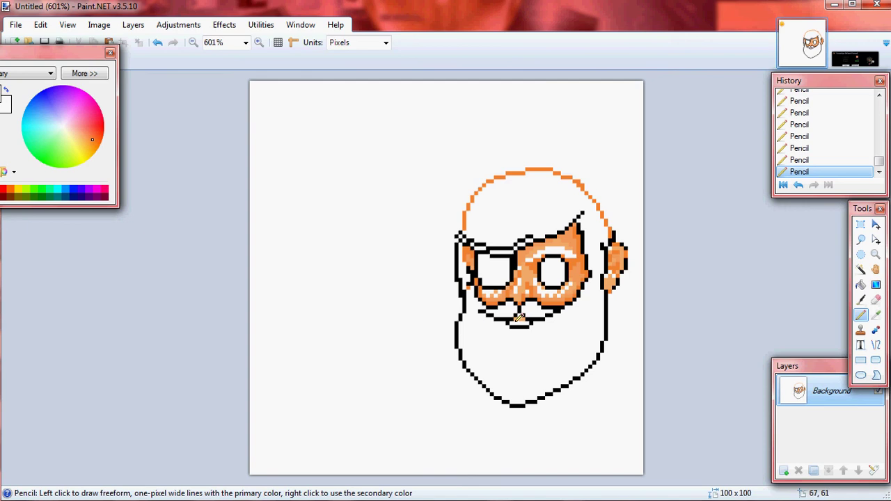
pyautogui.moveTo(518, 317); pyautogui.dragTo(526, 317)
# - Thicken the face's left outline beside the square lens in black
pyautogui.click(876, 314)
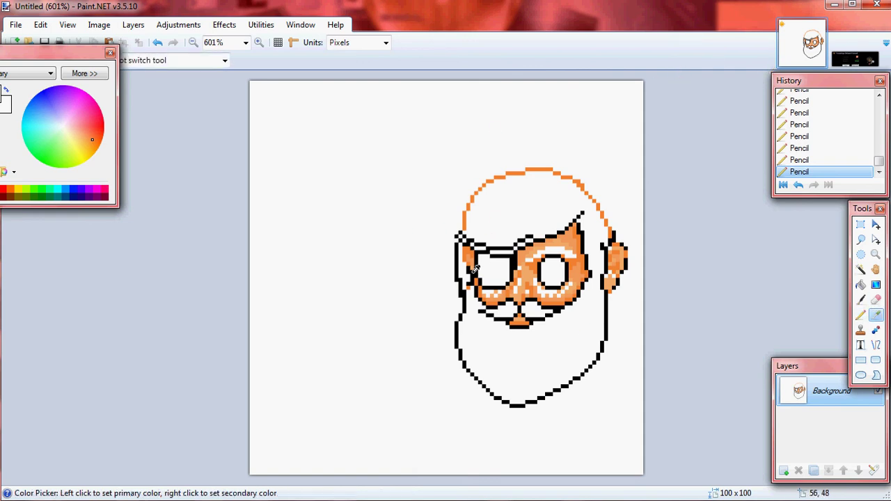
pyautogui.click(861, 314)
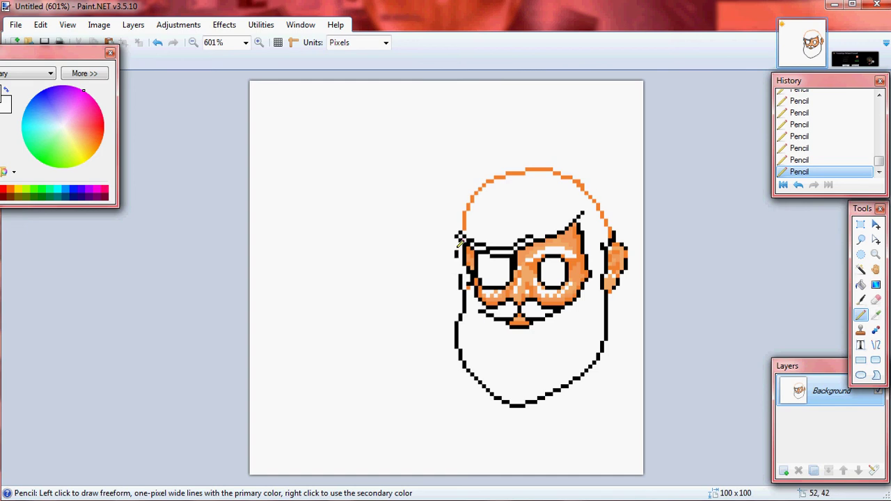
pyautogui.moveTo(464, 267); pyautogui.dragTo(465, 247)
# - Sample the pirate sprite's dark grey as the drawing colour and return to the head with the Pencil
pyautogui.click(864, 52)
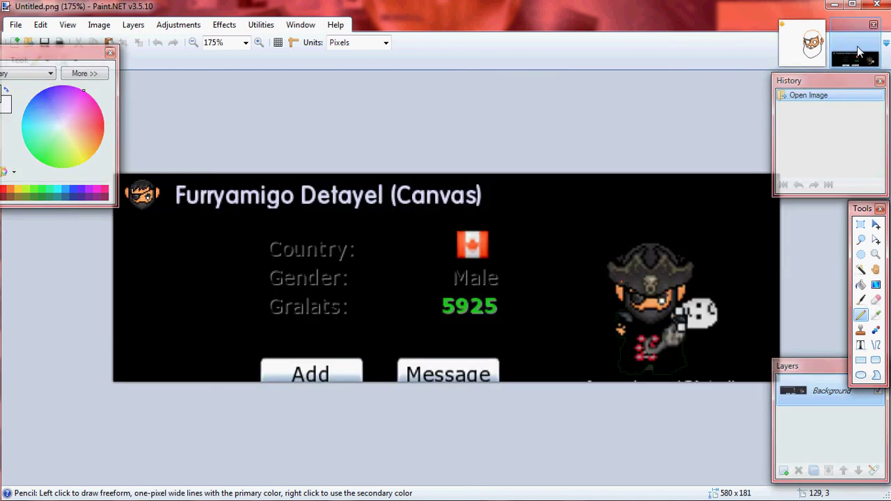
pyautogui.click(800, 44)
pyautogui.click(855, 52)
pyautogui.click(810, 53)
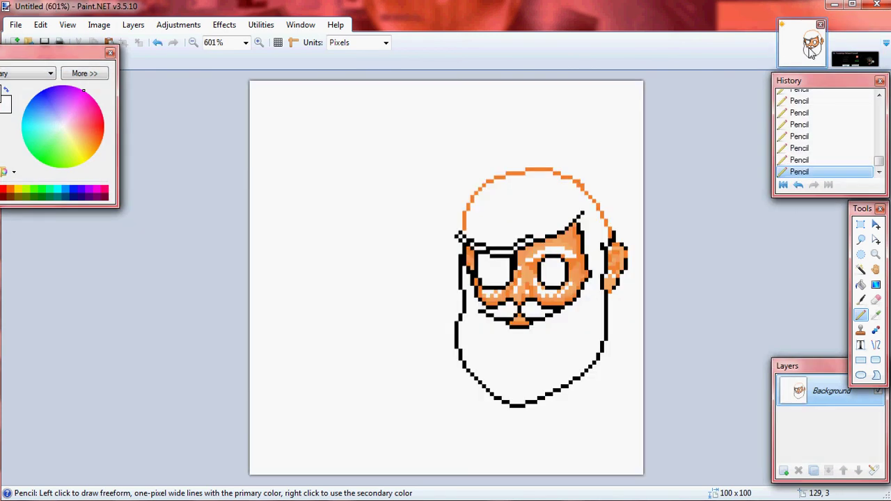
pyautogui.click(855, 52)
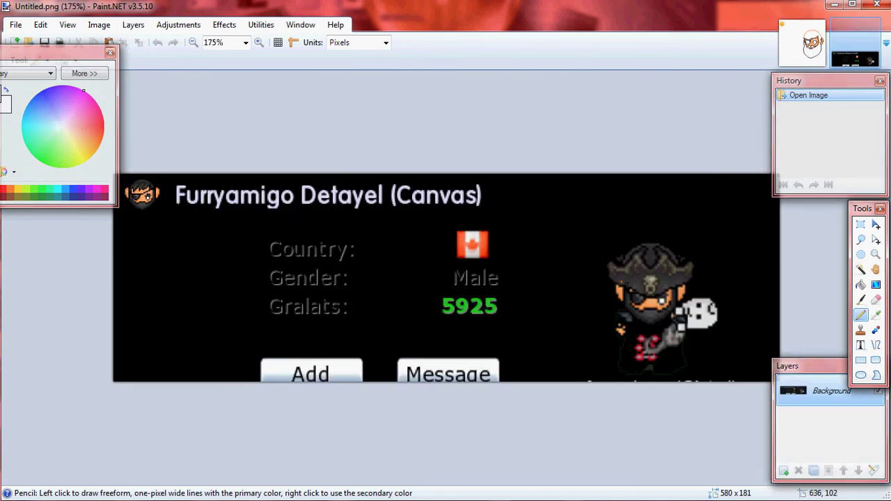
pyautogui.click(876, 315)
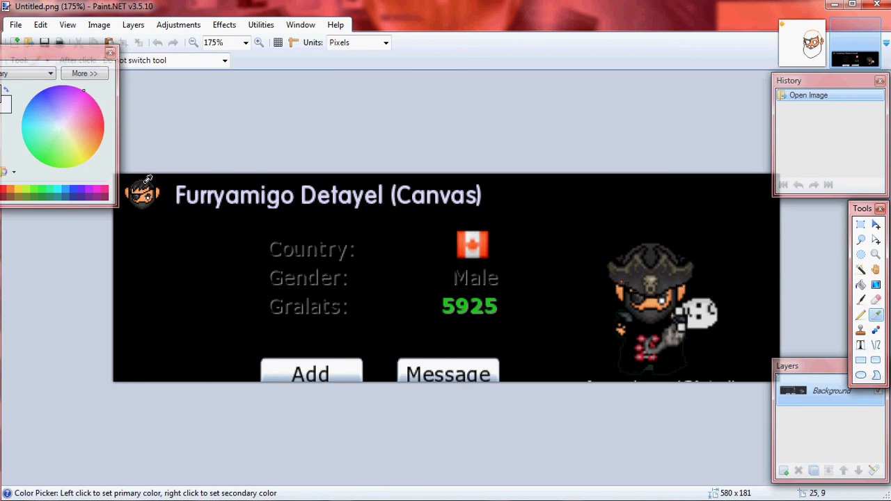
pyautogui.scroll(4, 651, 310)
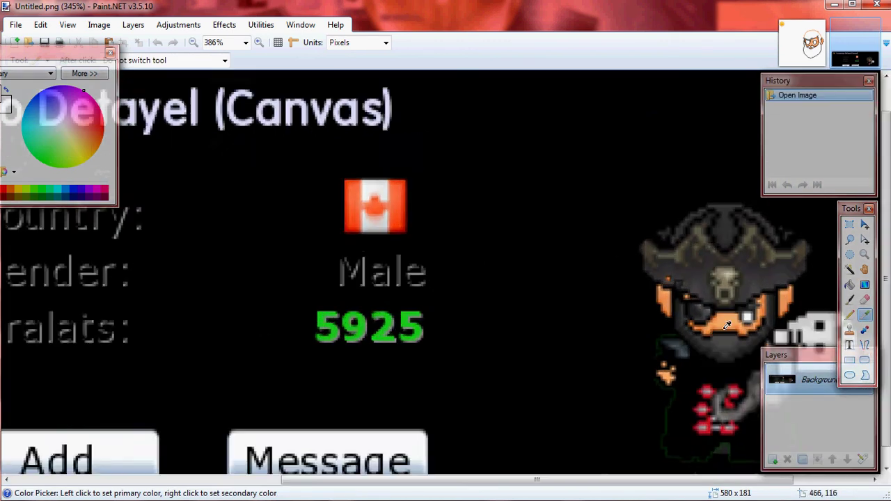
pyautogui.scroll(3, 744, 335)
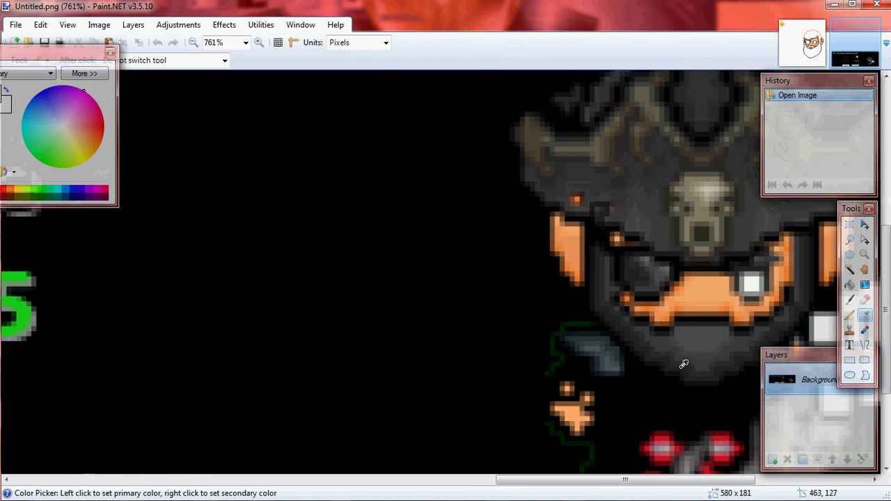
pyautogui.click(685, 365)
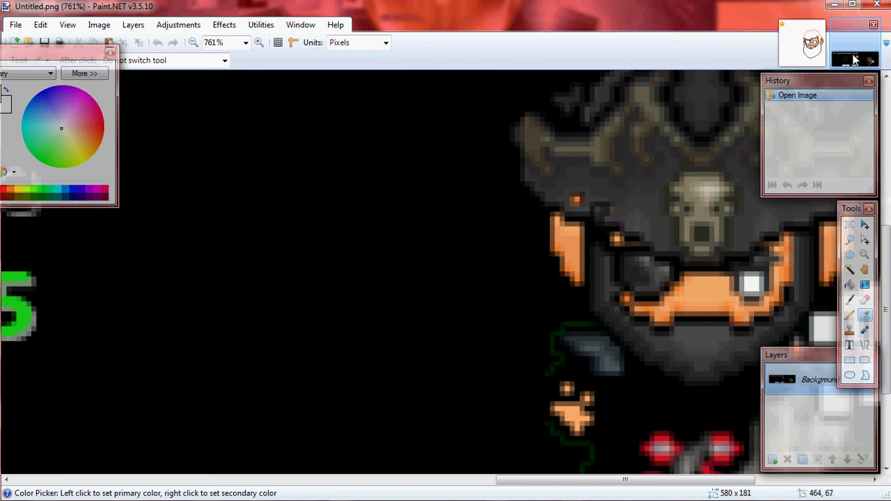
pyautogui.click(813, 55)
pyautogui.click(860, 315)
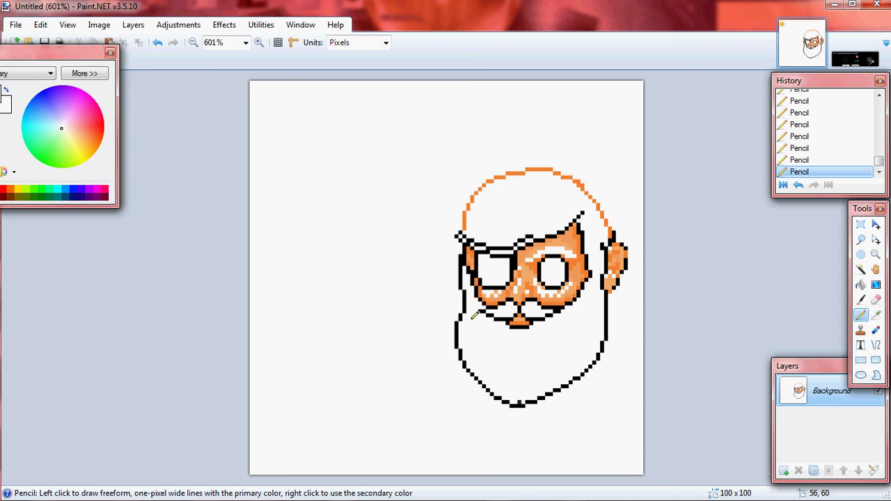
# - Paint Bucket the beard dark grey, compare with the reference, then undo the fill that spilled onto the scalp
pyautogui.click(861, 284)
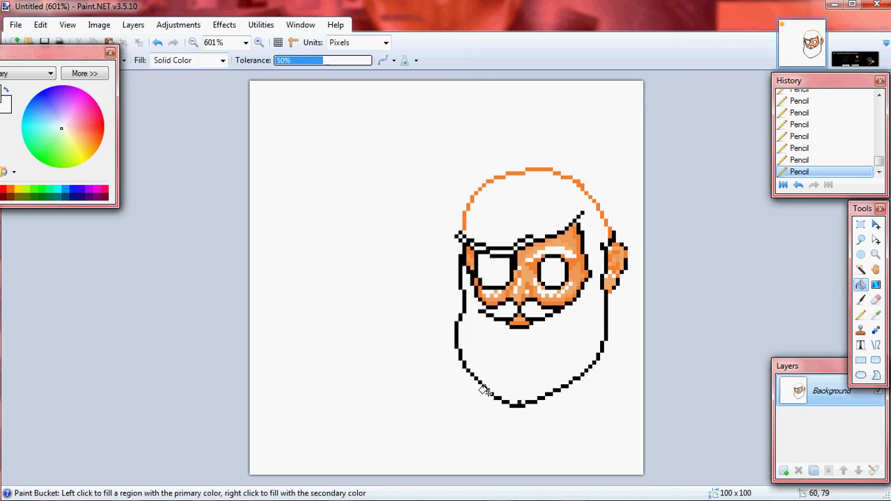
pyautogui.click(473, 372)
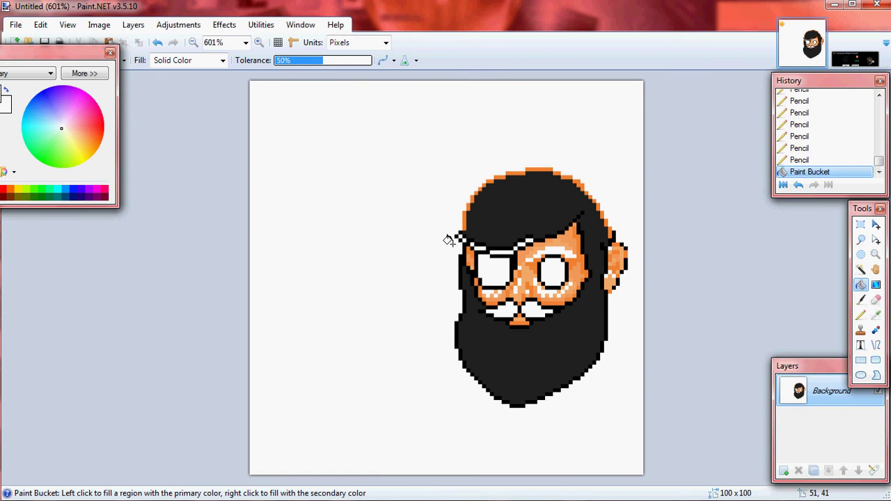
pyautogui.click(844, 61)
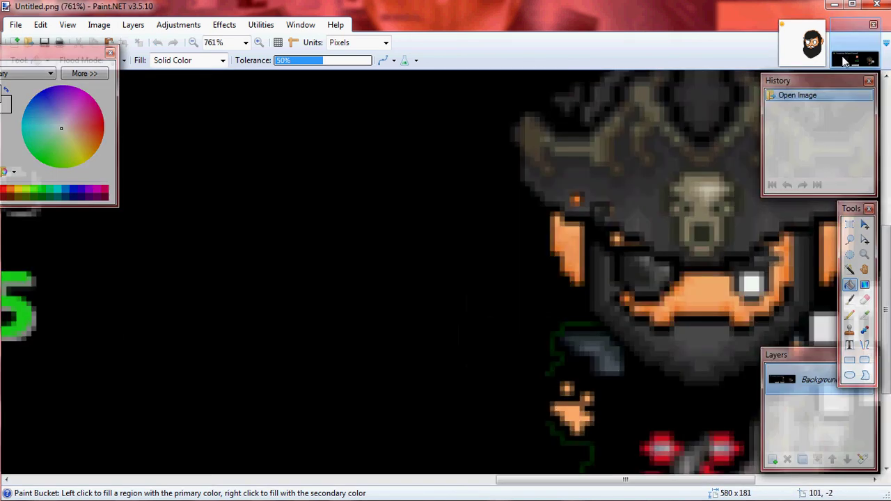
pyautogui.click(809, 55)
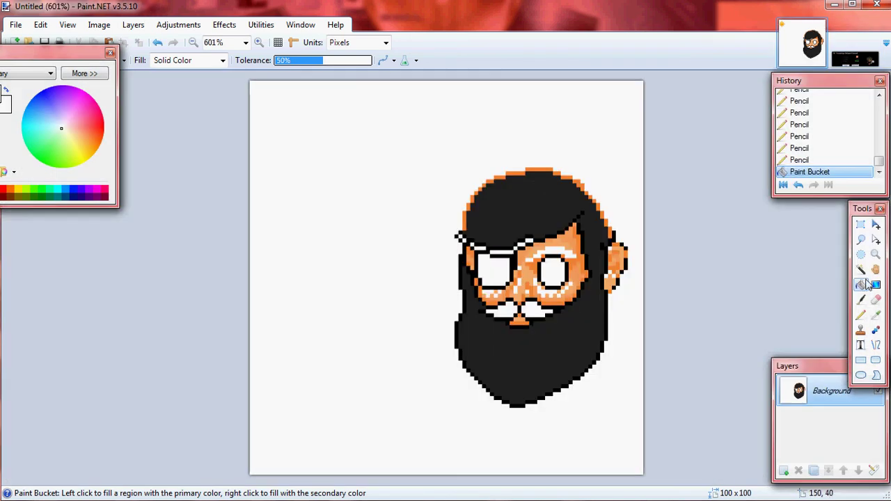
pyautogui.click(156, 43)
# - Pencil a line closing the scalp-beard gap, refill the beard dark grey, and sample the skin orange
pyautogui.click(861, 315)
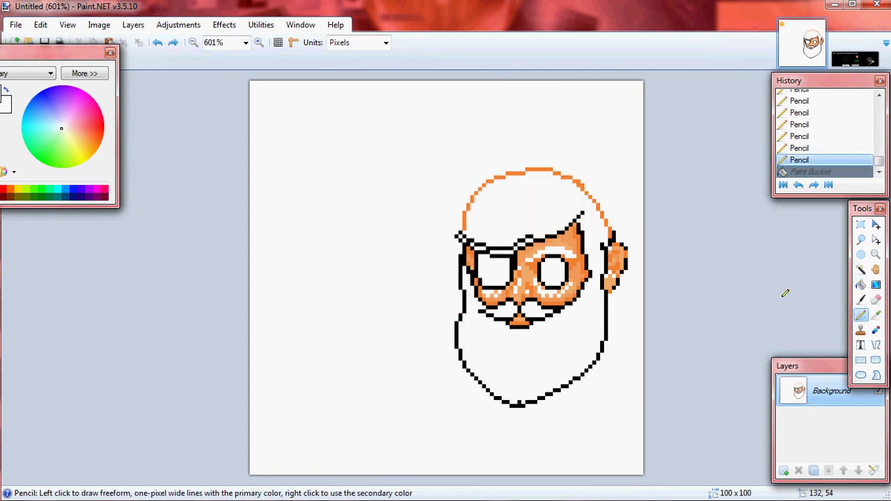
pyautogui.moveTo(584, 222); pyautogui.dragTo(605, 241)
pyautogui.click(860, 285)
pyautogui.click(579, 343)
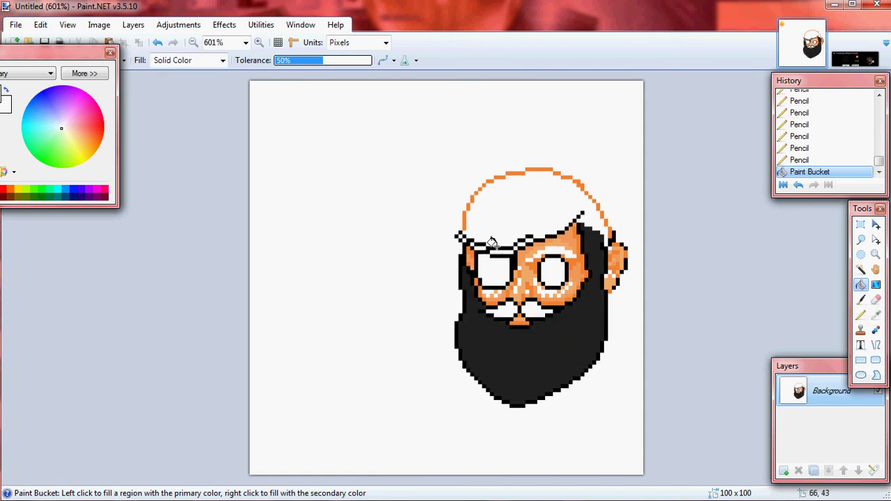
pyautogui.click(876, 315)
pyautogui.click(575, 273)
# - Fill the empty scalp with skin orange and pick a lighter skin tone for shading
pyautogui.click(861, 285)
pyautogui.click(517, 206)
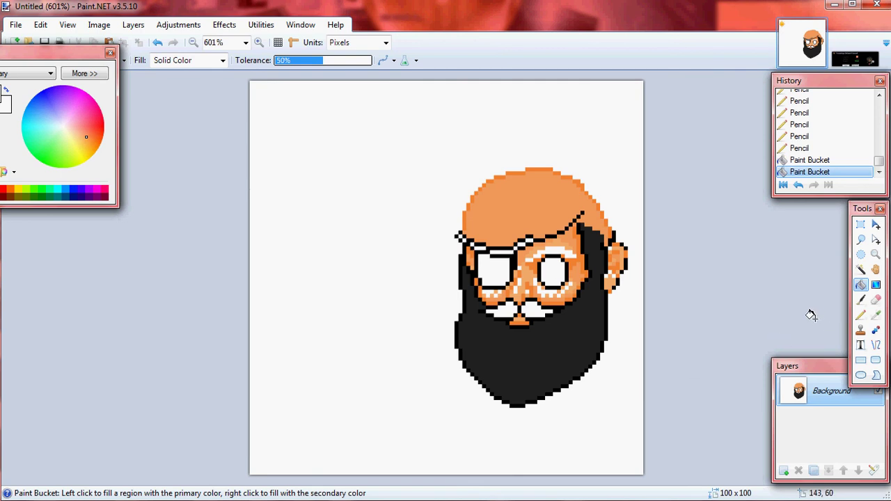
pyautogui.click(876, 314)
pyautogui.click(533, 273)
pyautogui.click(861, 315)
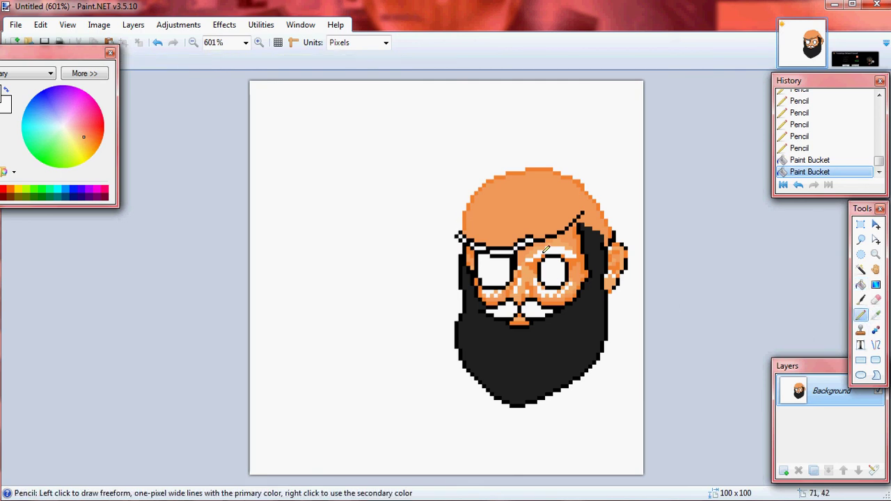
# - Shade the forehead and right ear with pixels in skin tones sampled from the head
pyautogui.click(486, 227)
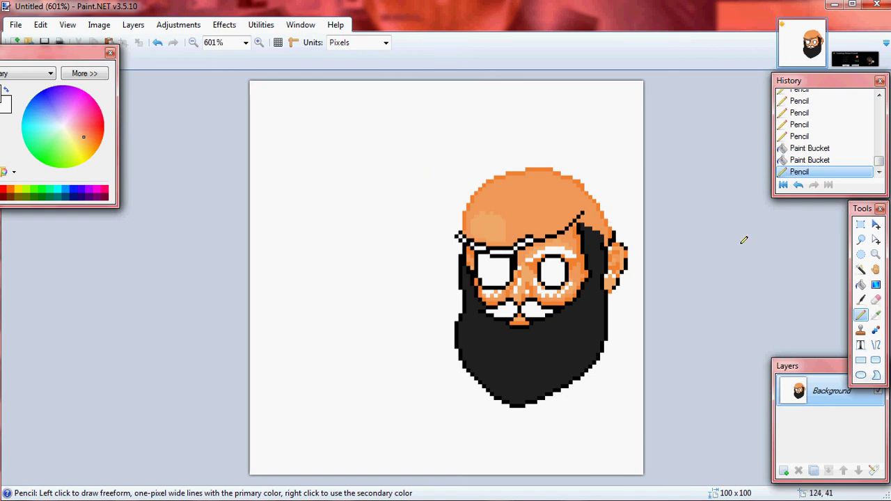
pyautogui.click(613, 283)
pyautogui.click(616, 277)
pyautogui.press('k')
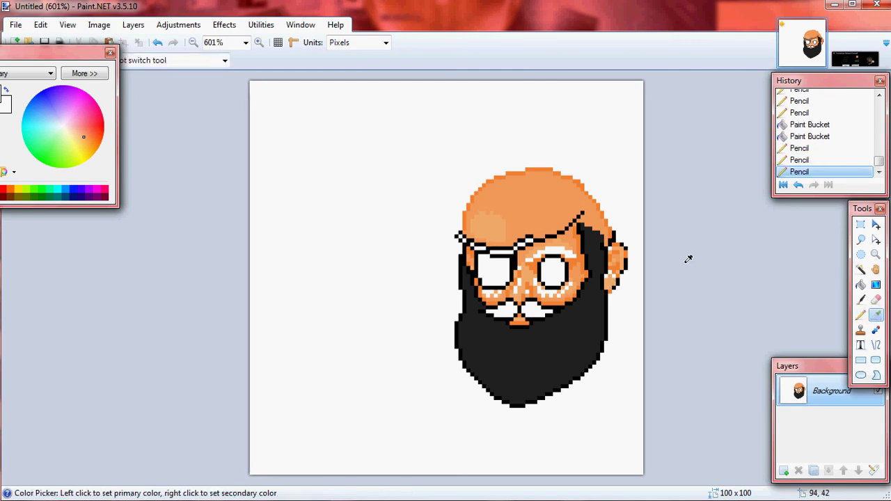
pyautogui.click(580, 221)
pyautogui.click(860, 315)
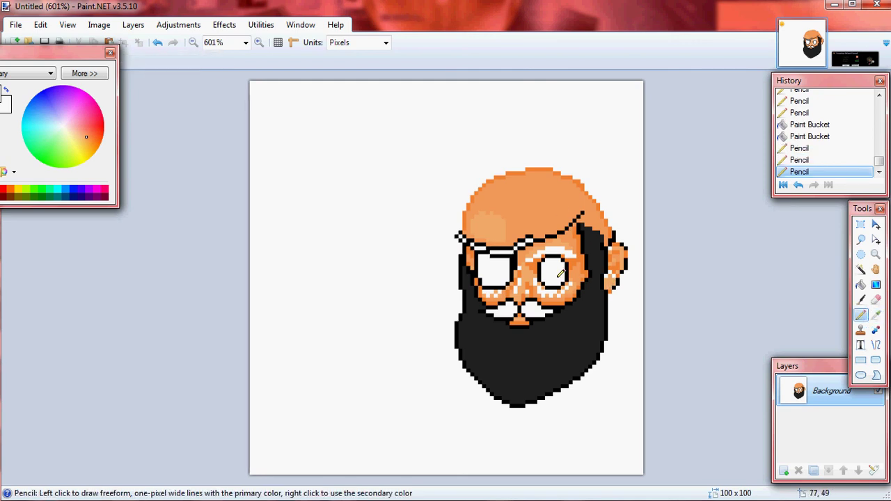
pyautogui.click(604, 282)
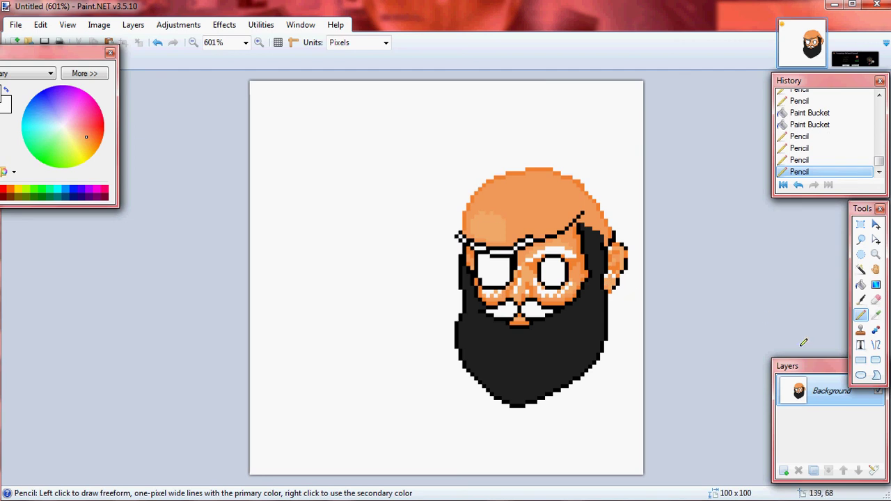
pyautogui.click(875, 314)
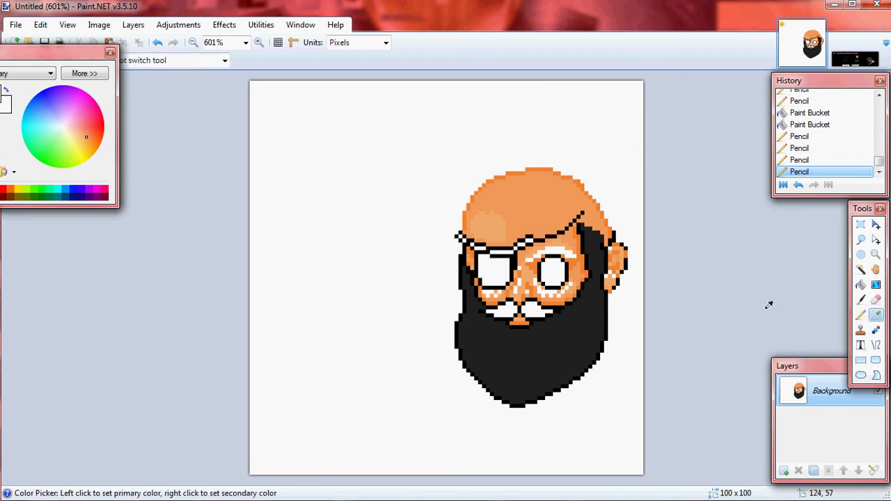
pyautogui.click(547, 288)
pyautogui.click(860, 314)
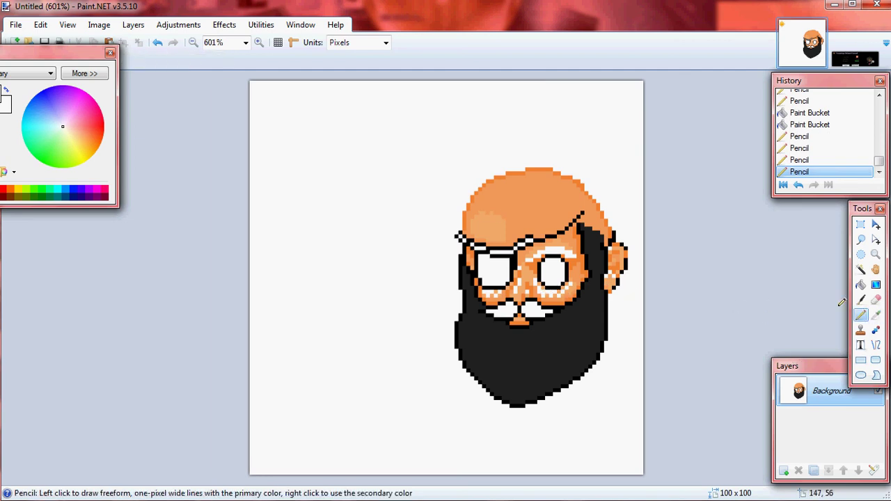
# - Dot four highlight pixels on the forehead, then undo the last three
pyautogui.click(479, 224)
pyautogui.click(482, 219)
pyautogui.click(484, 217)
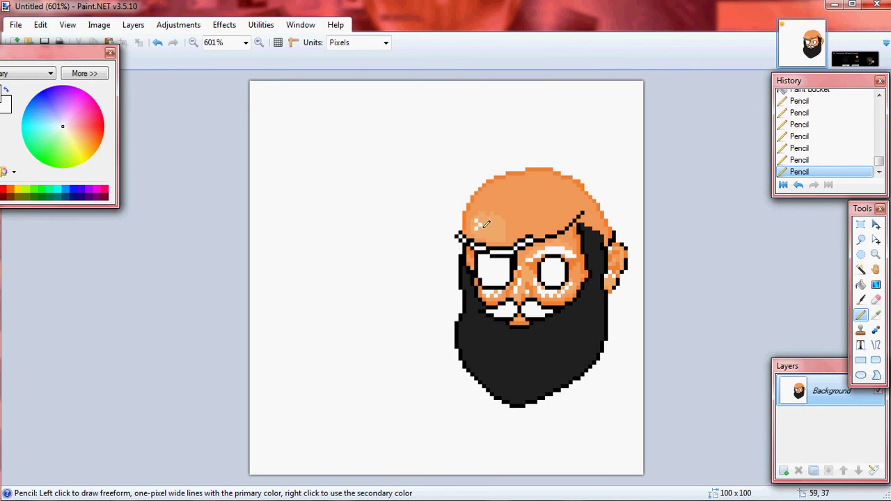
pyautogui.click(488, 222)
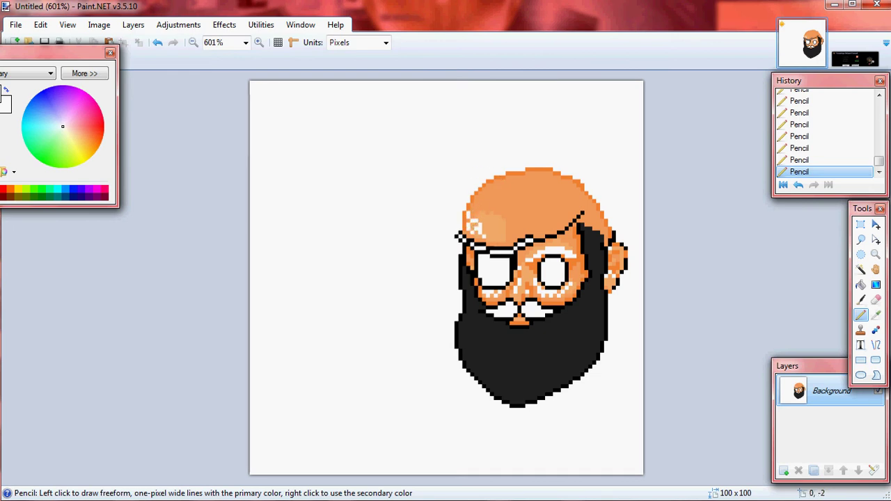
pyautogui.click(158, 42)
pyautogui.click(157, 43)
pyautogui.click(157, 42)
pyautogui.click(157, 43)
pyautogui.click(157, 42)
pyautogui.click(157, 43)
pyautogui.click(157, 43)
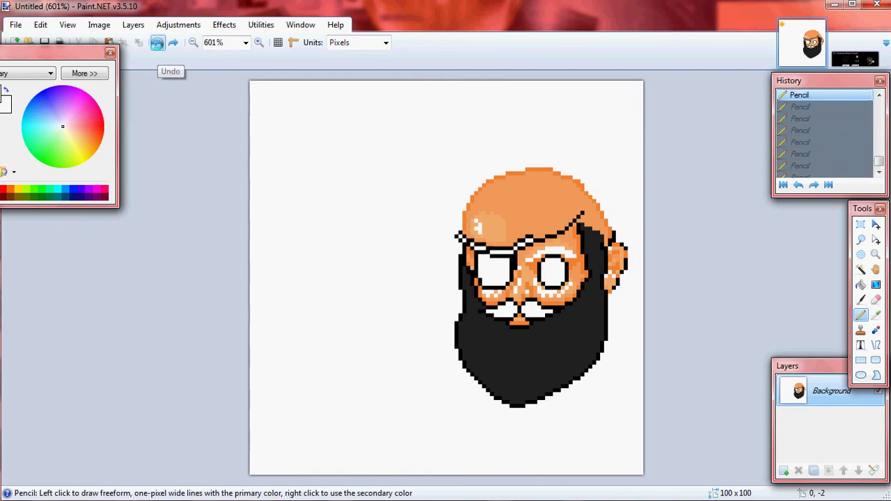
# - Redraw the forehead highlight pixels on the scalp's upper left, fixing one misplaced pixel
pyautogui.click(479, 218)
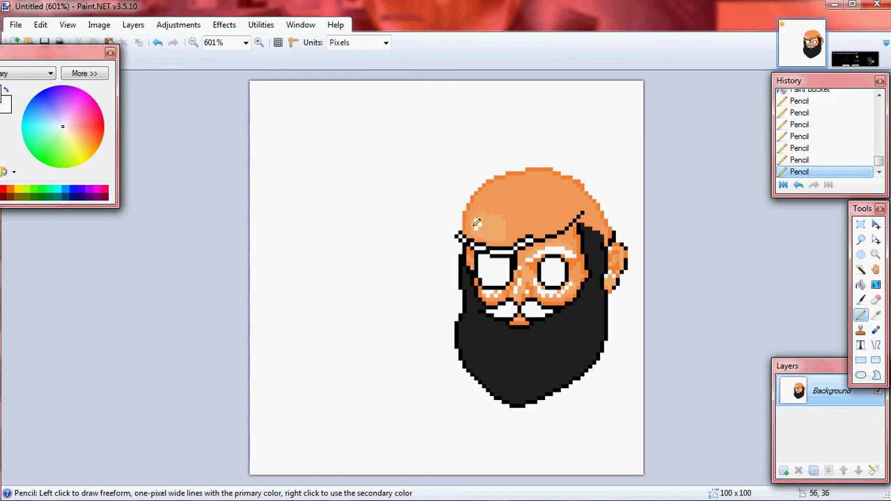
pyautogui.click(476, 221)
pyautogui.click(474, 225)
pyautogui.click(473, 225)
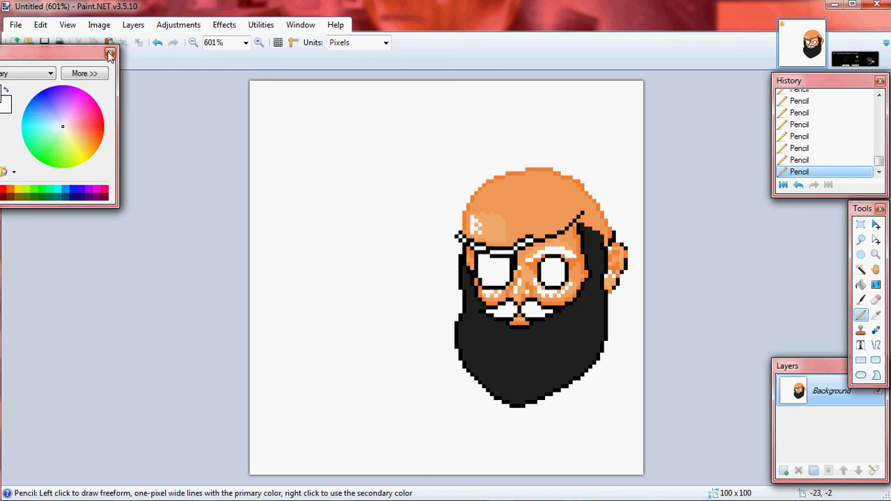
pyautogui.click(157, 43)
pyautogui.click(479, 211)
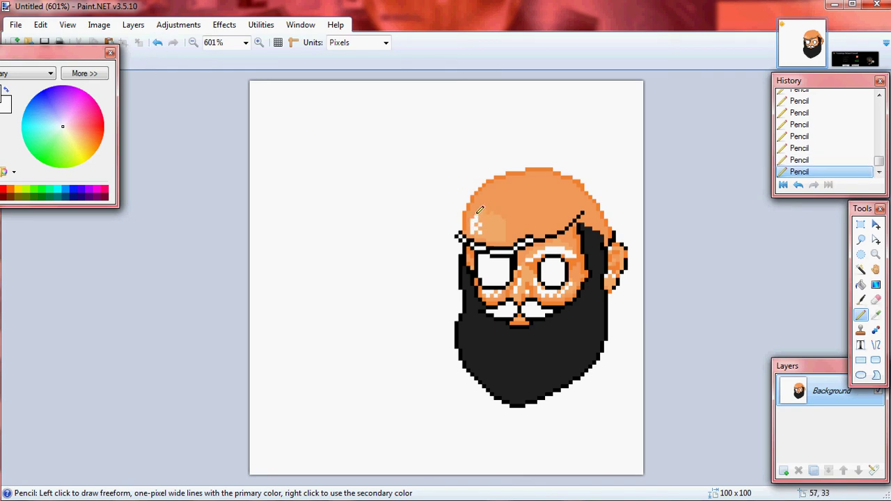
# - Sample a dark grey from the pirate reference and pencil a line inside the beard's left edge
pyautogui.click(856, 61)
pyautogui.click(864, 315)
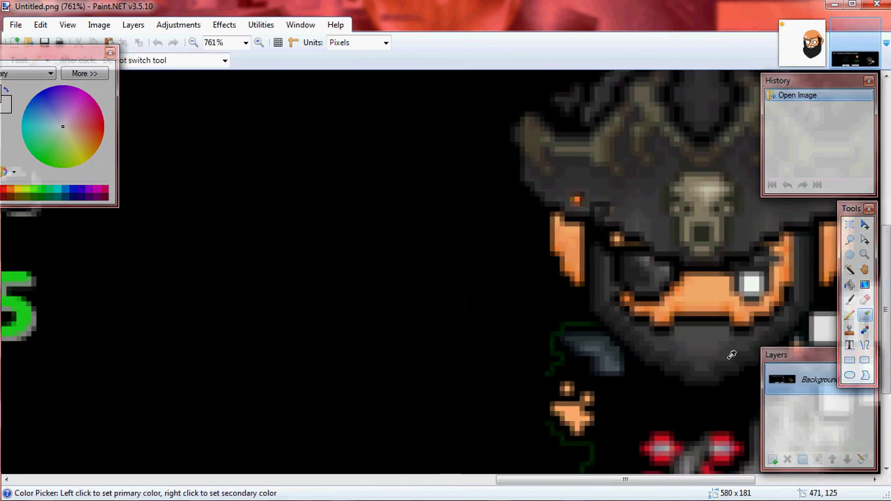
pyautogui.click(849, 315)
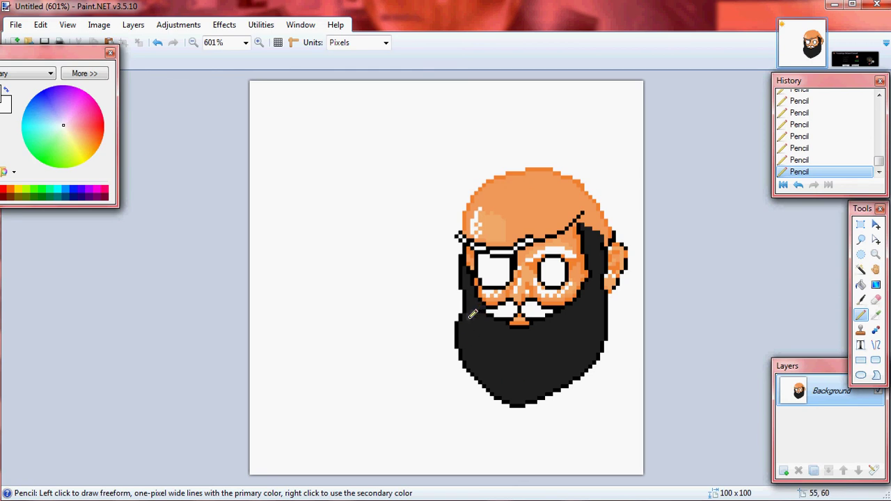
pyautogui.moveTo(469, 321)
pyautogui.mouseDown()
pyautogui.moveTo(512, 387)
pyautogui.moveTo(562, 359)
pyautogui.moveTo(560, 374)
pyautogui.moveTo(584, 327)
pyautogui.moveTo(590, 338)
pyautogui.moveTo(589, 296)
pyautogui.moveTo(531, 333)
pyautogui.moveTo(479, 309)
pyautogui.mouseUp()
# - Refill the beard and both moustache halves dark grey at about 9% tolerance, keeping the black outline
pyautogui.click(861, 284)
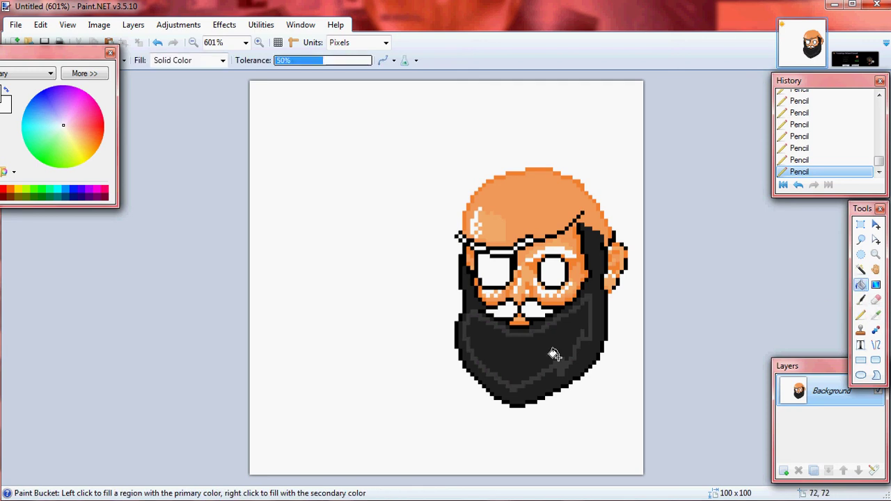
pyautogui.click(504, 345)
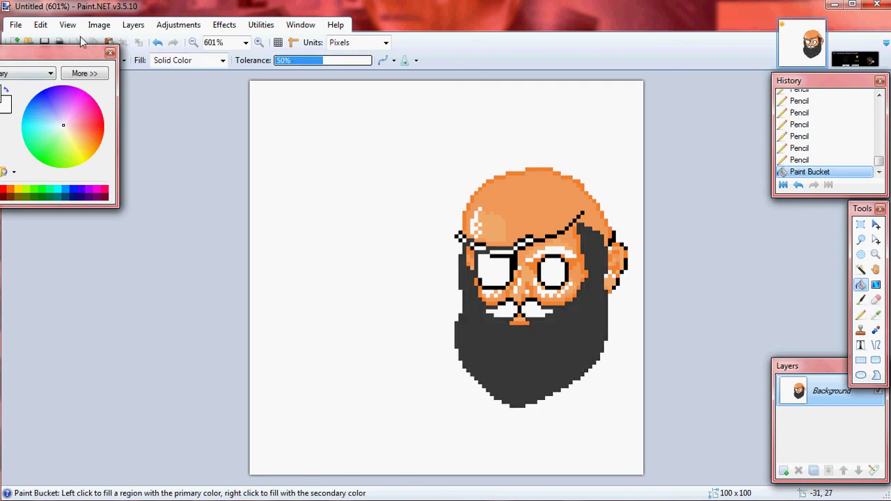
pyautogui.click(157, 43)
pyautogui.moveTo(325, 61); pyautogui.dragTo(283, 65)
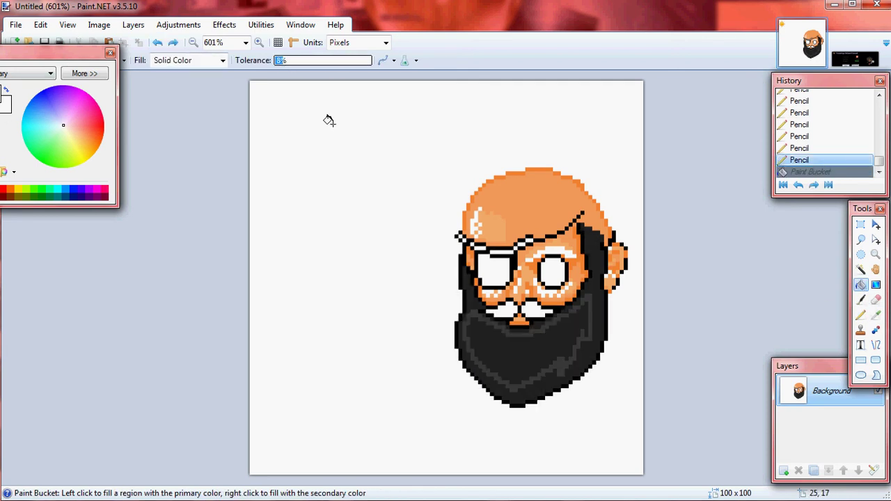
pyautogui.click(501, 358)
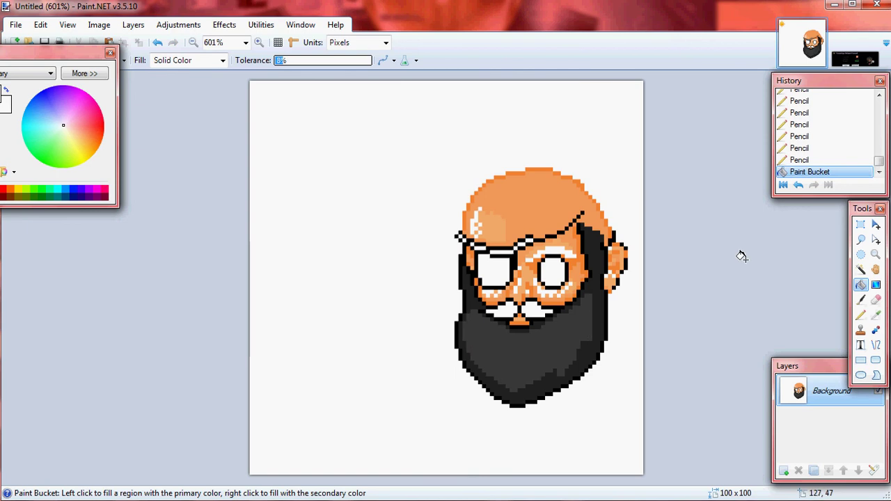
pyautogui.click(525, 309)
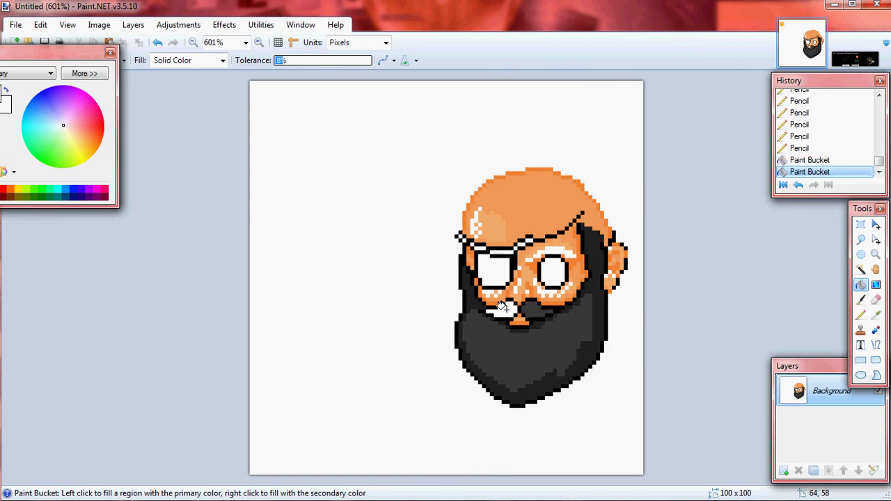
pyautogui.click(501, 306)
pyautogui.click(876, 314)
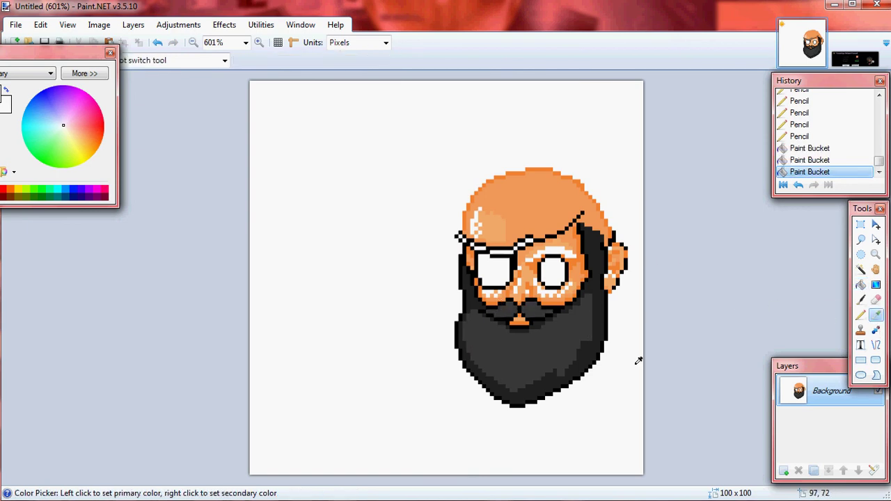
# - Pick the beard grey and pencil about a dozen shading pixels along the moustache
pyautogui.click(598, 351)
pyautogui.press('p')
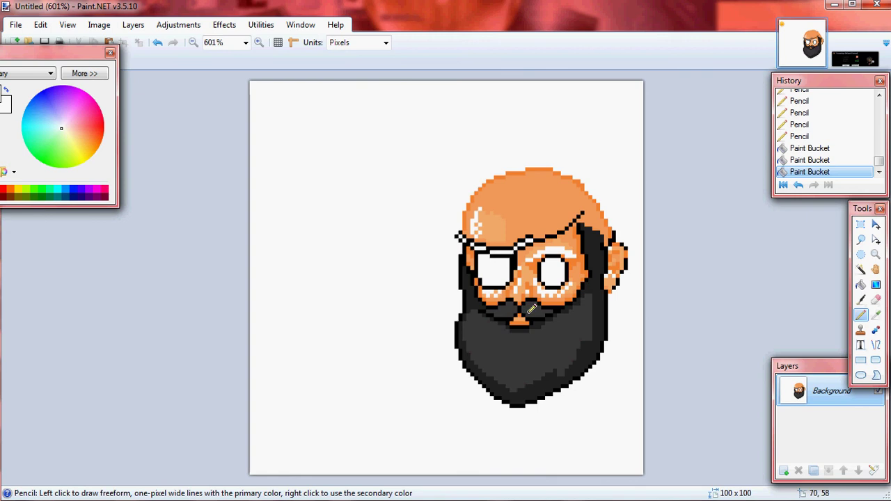
pyautogui.click(532, 310)
pyautogui.click(540, 310)
pyautogui.click(529, 307)
pyautogui.click(545, 311)
pyautogui.click(546, 310)
pyautogui.click(532, 308)
pyautogui.click(518, 306)
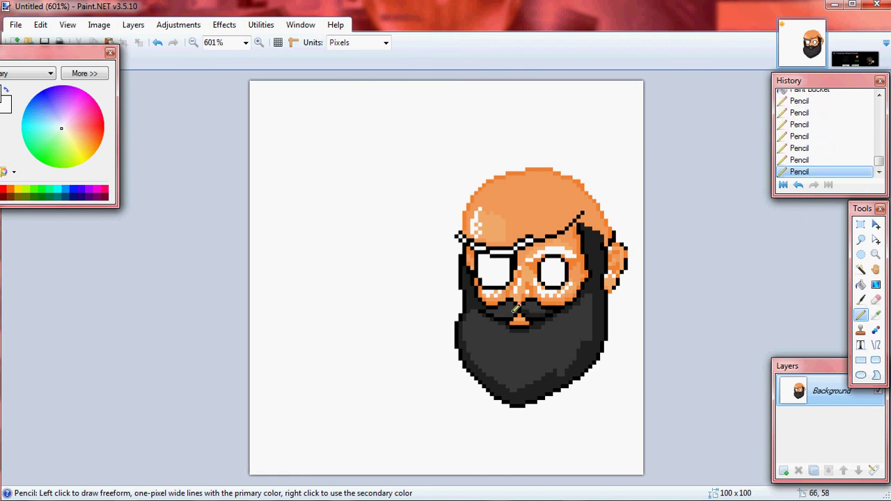
pyautogui.click(515, 309)
pyautogui.click(515, 313)
pyautogui.click(510, 310)
pyautogui.click(518, 306)
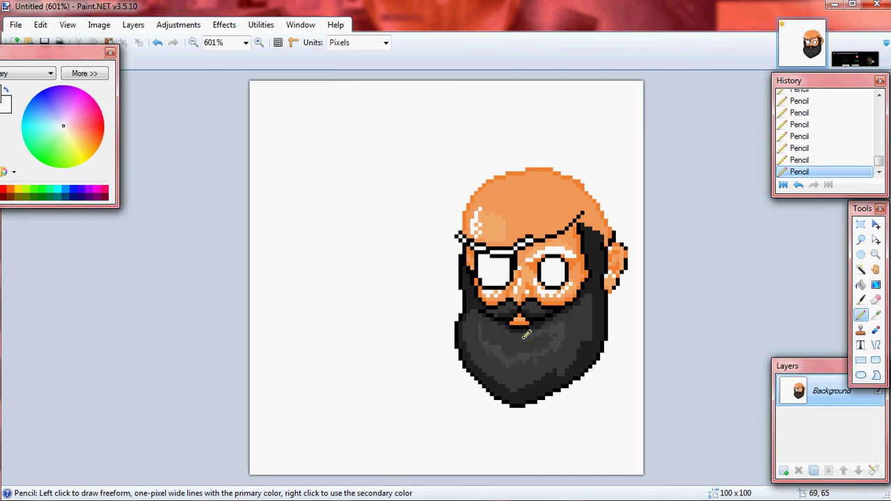
# - Fill two beard regions lighter grey and add a few hatch pixels on the beard
pyautogui.click(860, 284)
pyautogui.click(523, 339)
pyautogui.click(549, 331)
pyautogui.click(860, 315)
pyautogui.click(481, 321)
pyautogui.click(568, 321)
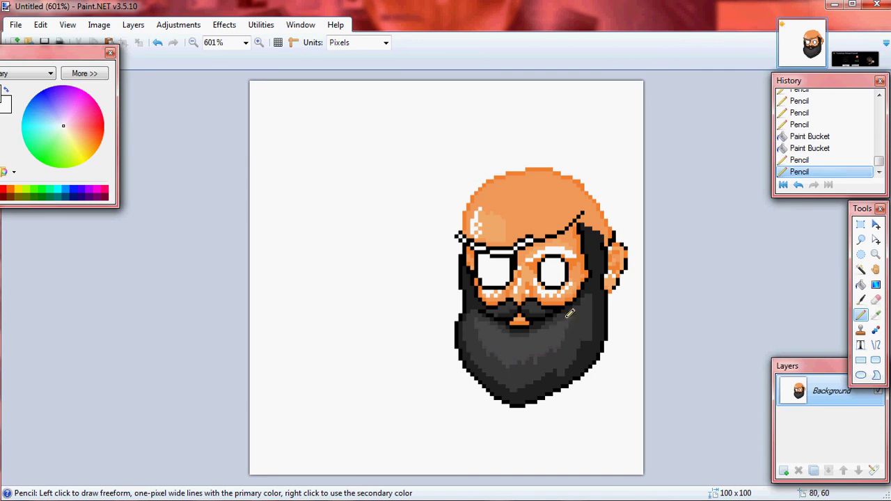
pyautogui.click(565, 317)
pyautogui.click(566, 315)
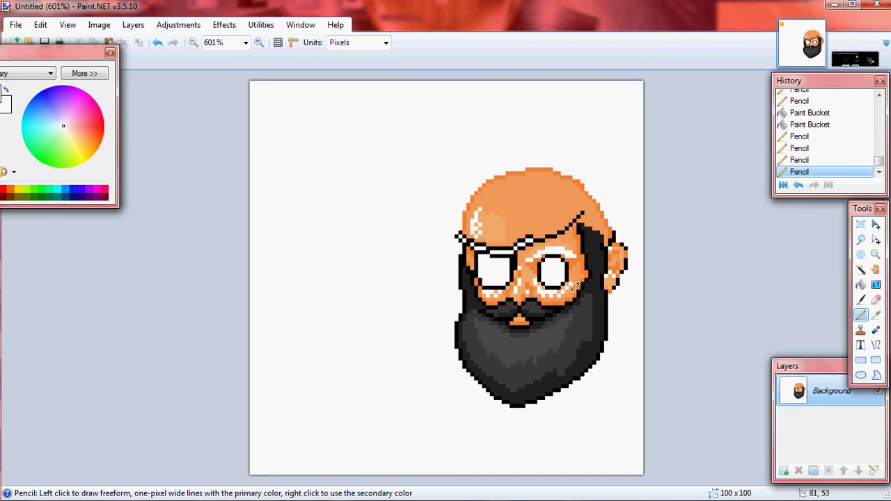
# - Draw a diagonal run of pixels where the beard meets the cheek, toward the nose
pyautogui.click(512, 301)
pyautogui.click(508, 305)
pyautogui.click(503, 304)
pyautogui.click(499, 308)
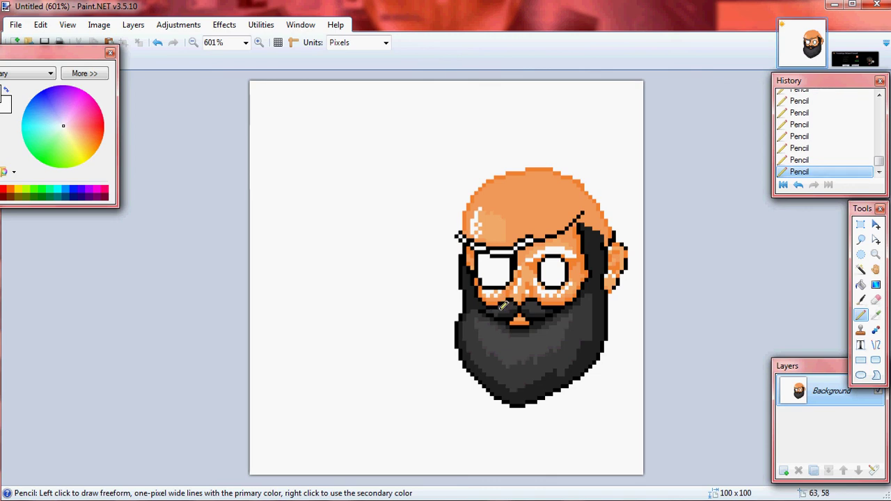
pyautogui.click(495, 308)
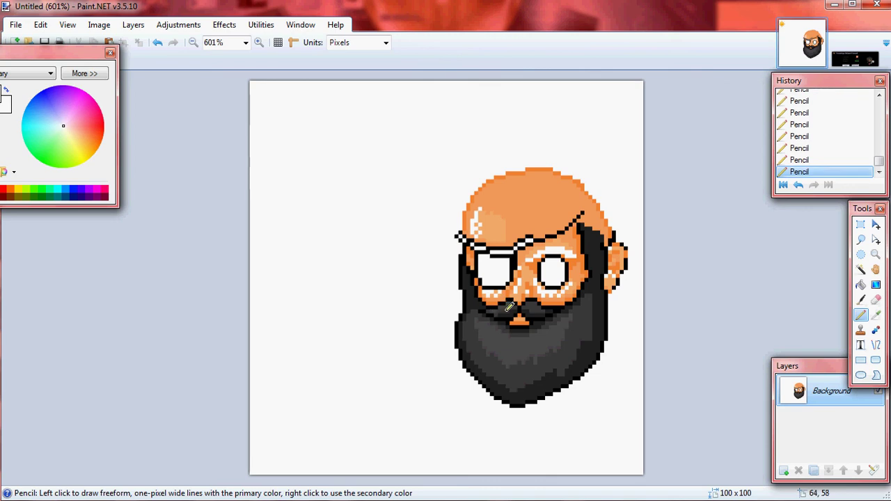
pyautogui.click(544, 297)
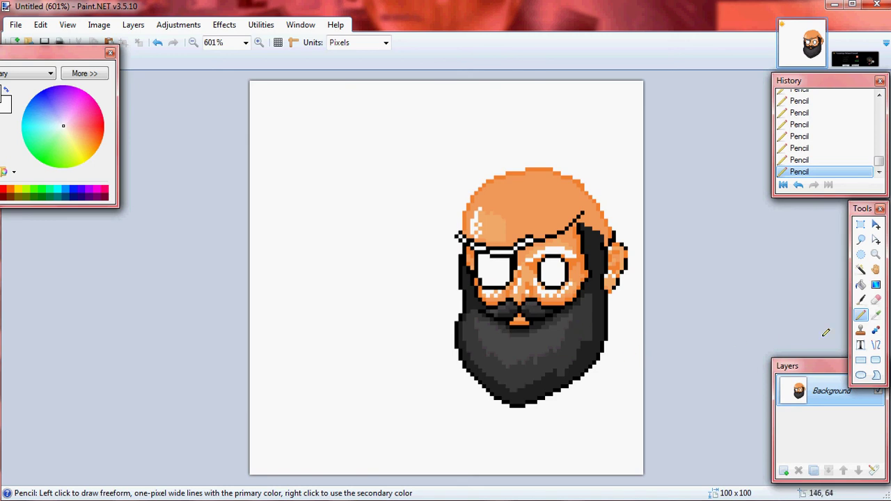
# - Add hatch dots down the beard's right side, redoing one misplaced dot
pyautogui.click(875, 314)
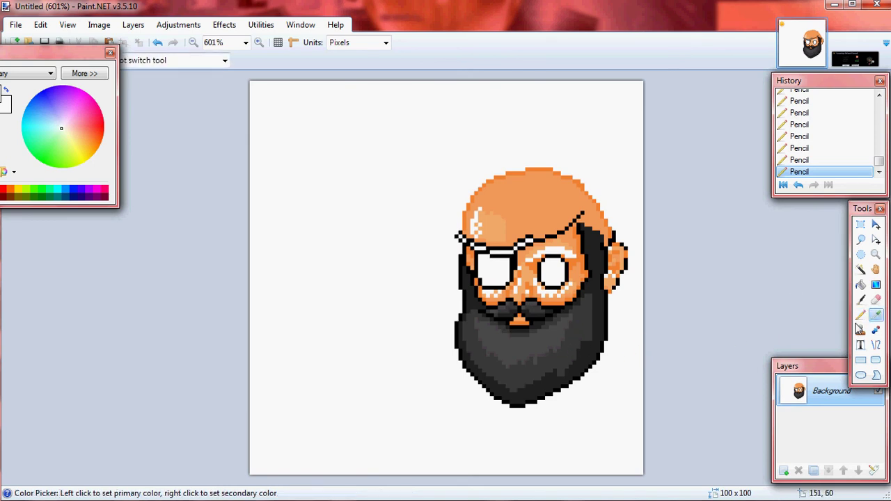
pyautogui.click(861, 314)
pyautogui.click(590, 334)
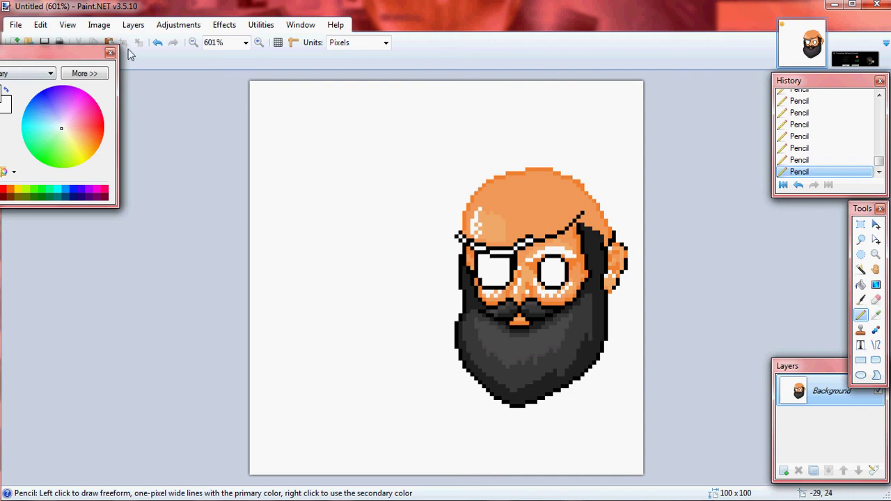
pyautogui.click(157, 43)
pyautogui.click(590, 335)
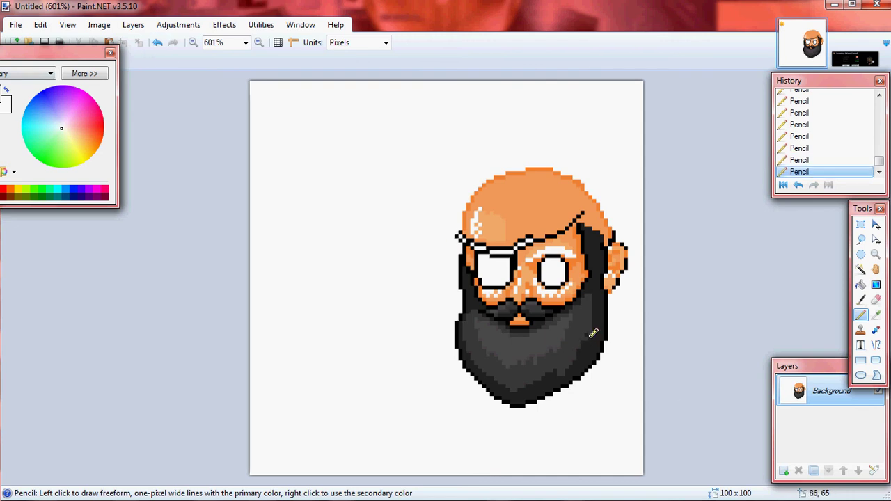
pyautogui.click(588, 327)
pyautogui.click(589, 321)
pyautogui.click(582, 331)
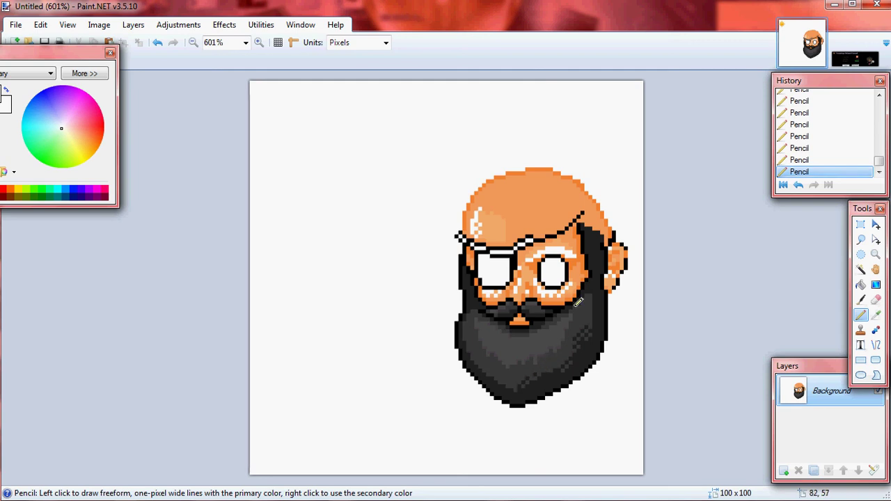
# - Switch to the Color Picker and back to the Pencil to continue hatching the lower beard
pyautogui.click(875, 314)
pyautogui.click(860, 315)
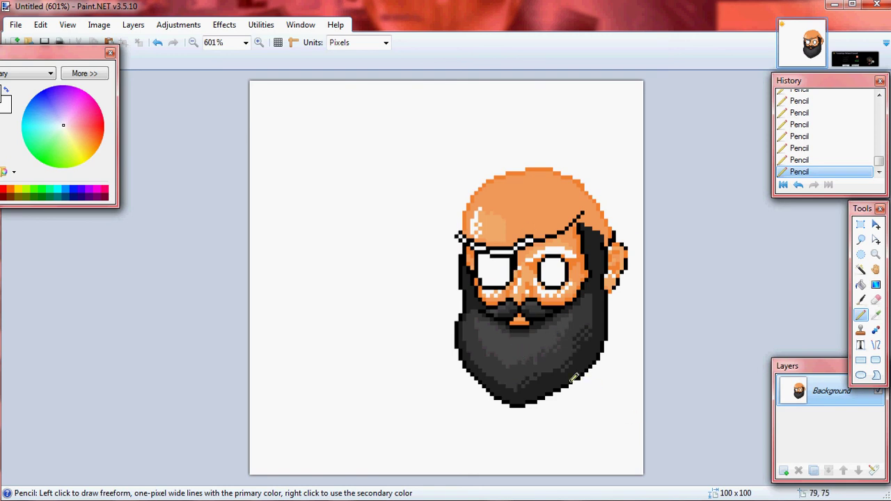
pyautogui.scroll(-5, 535, 355)
pyautogui.scroll(2, 492, 307)
pyautogui.scroll(-2, 495, 308)
pyautogui.scroll(4, 495, 308)
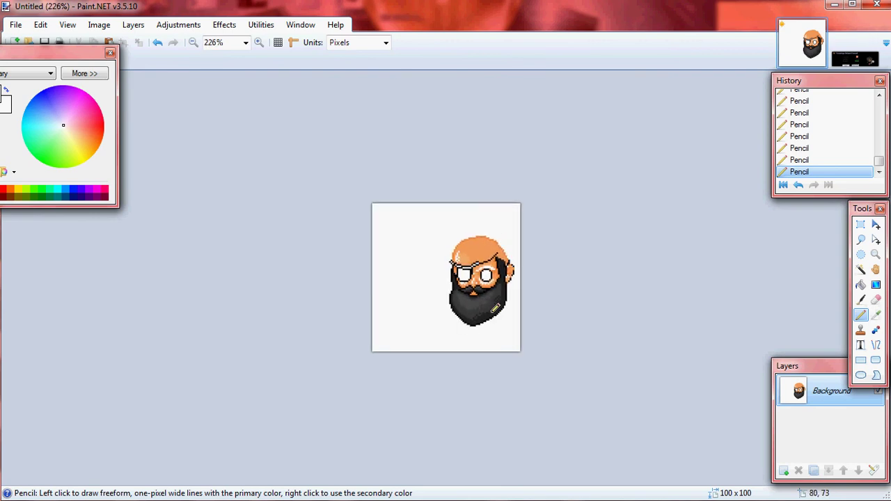
pyautogui.scroll(2, 495, 308)
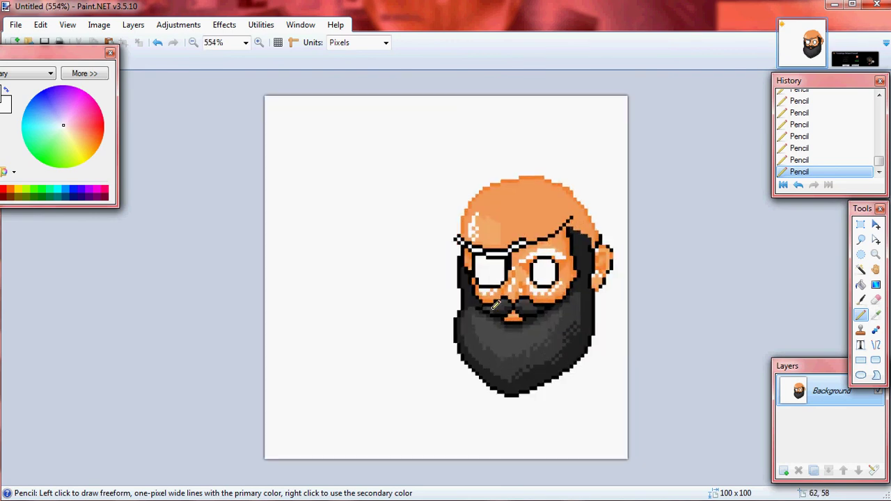